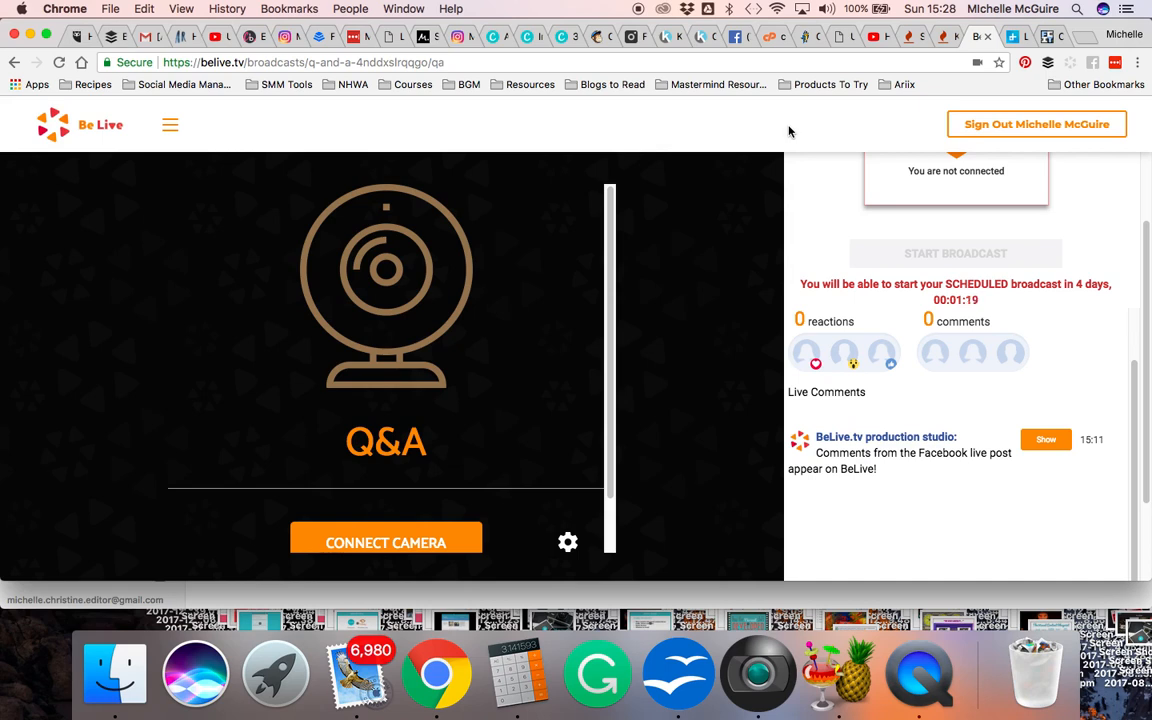
# From the BeLive home page, start hosting a new broadcast in Solo mode
pyautogui.click(100, 125)
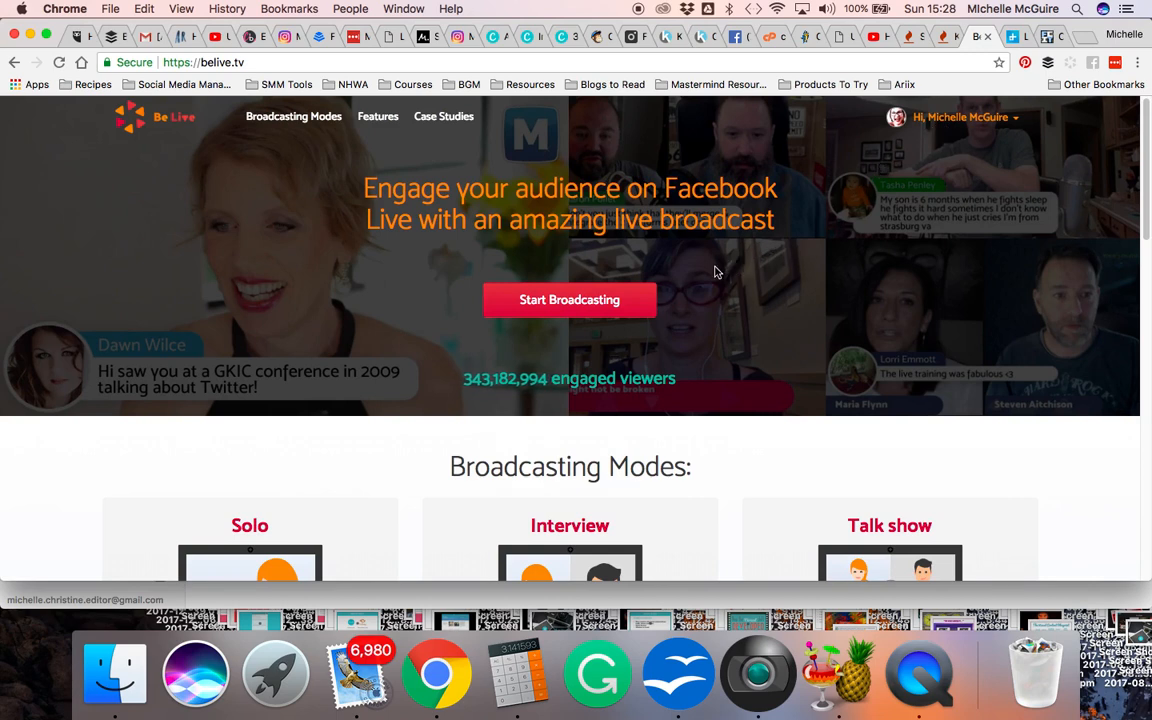
pyautogui.click(570, 301)
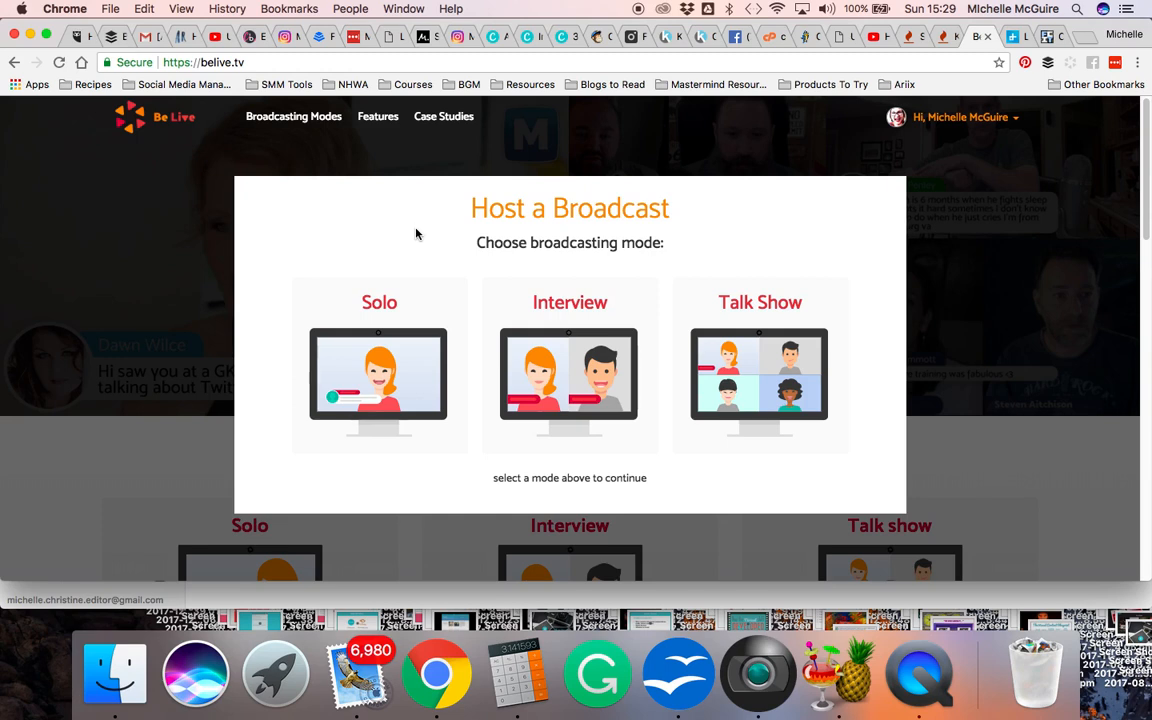
pyautogui.moveTo(404, 334)
pyautogui.click(381, 370)
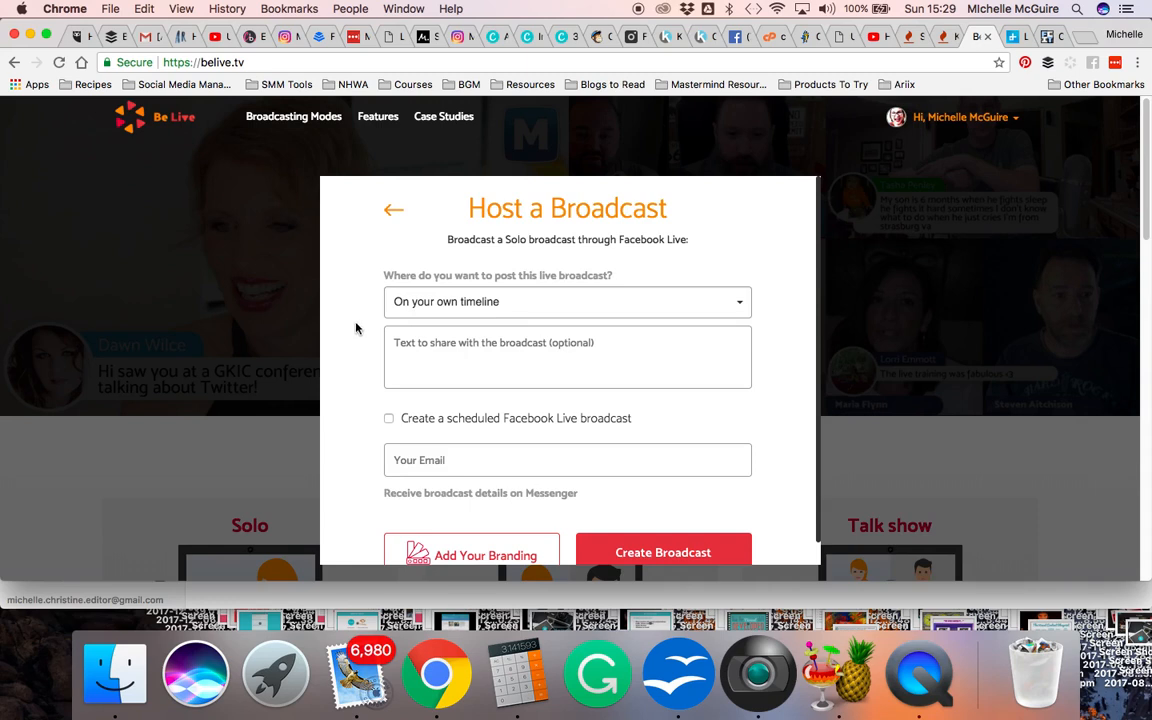
# Set the live broadcast to post on a group you manage and choose The Community Group
pyautogui.click(521, 309)
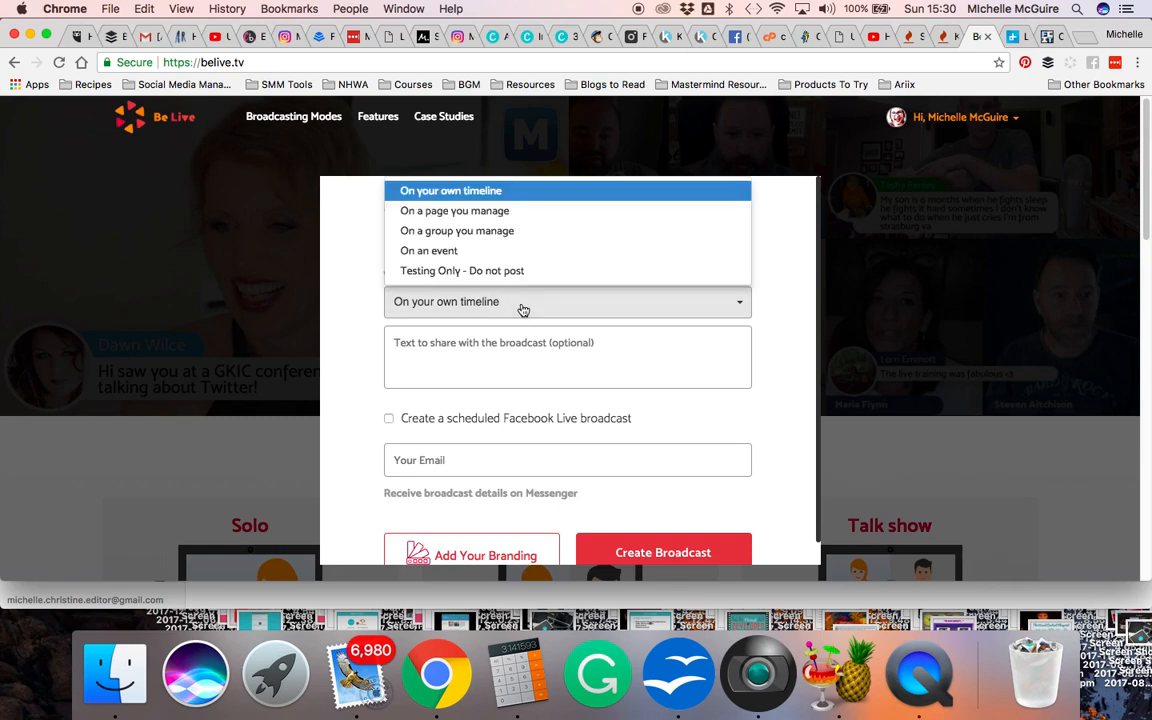
pyautogui.click(559, 236)
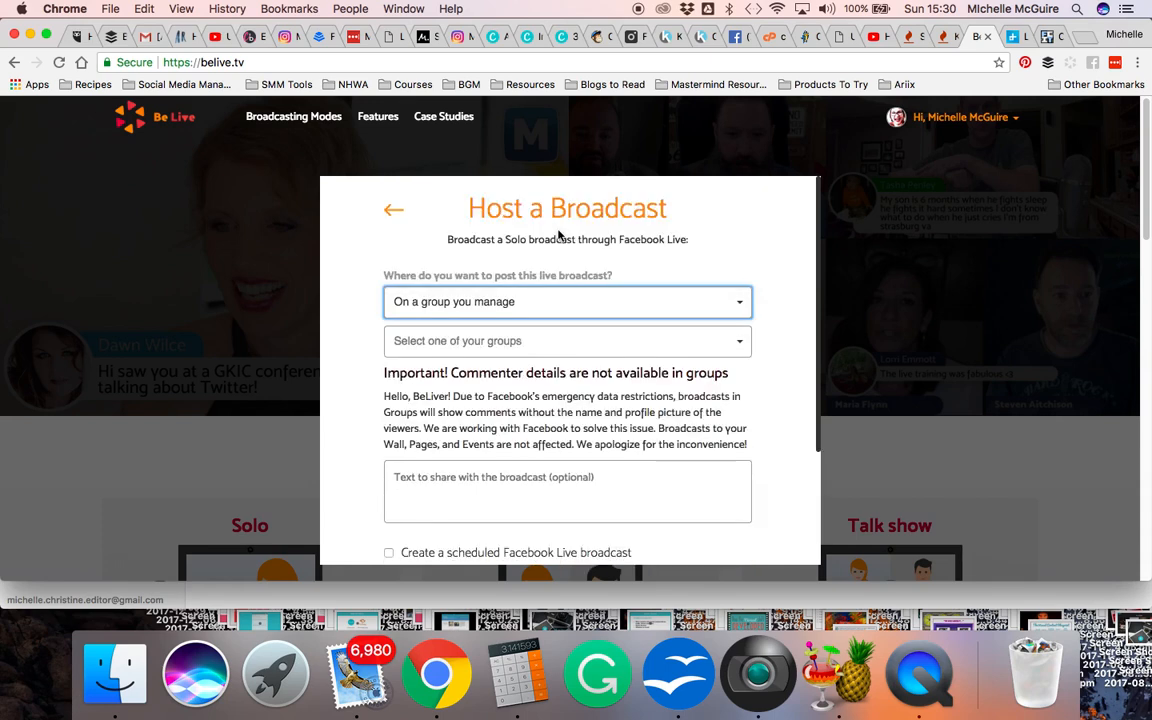
pyautogui.click(552, 342)
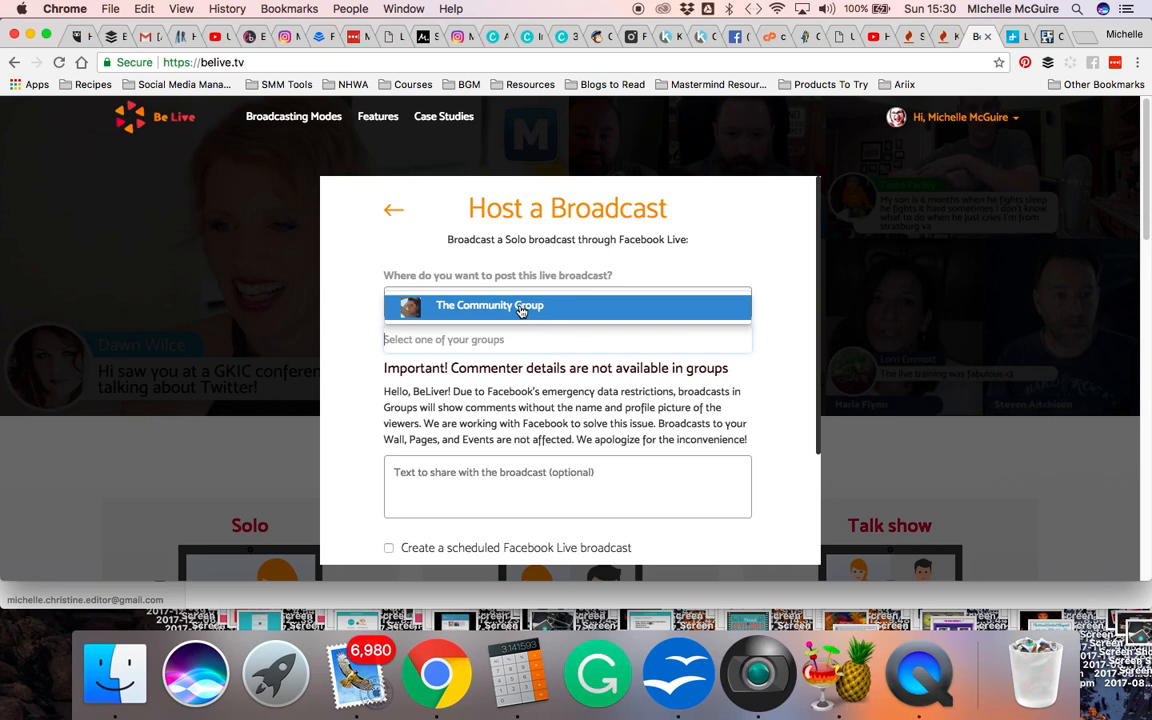
pyautogui.click(520, 309)
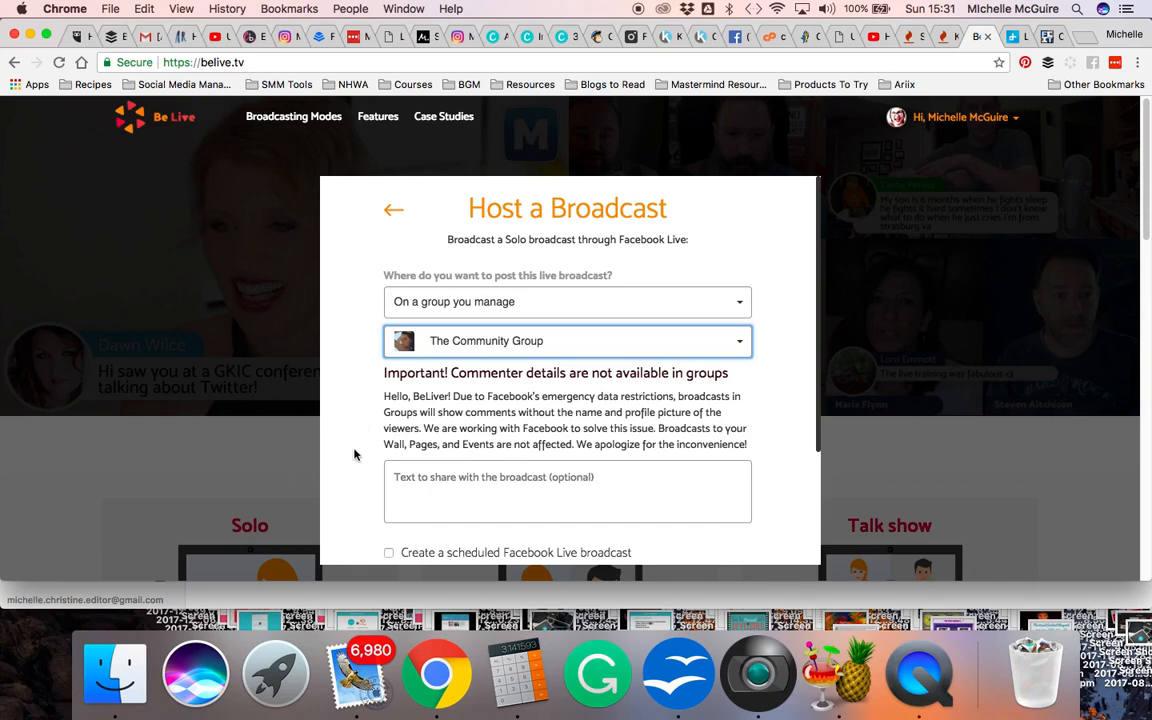
# Enter "My Talk Show #1: How to Broadcast Live on FB" as the text to share with the broadcast
pyautogui.scroll(-1, 355, 455)
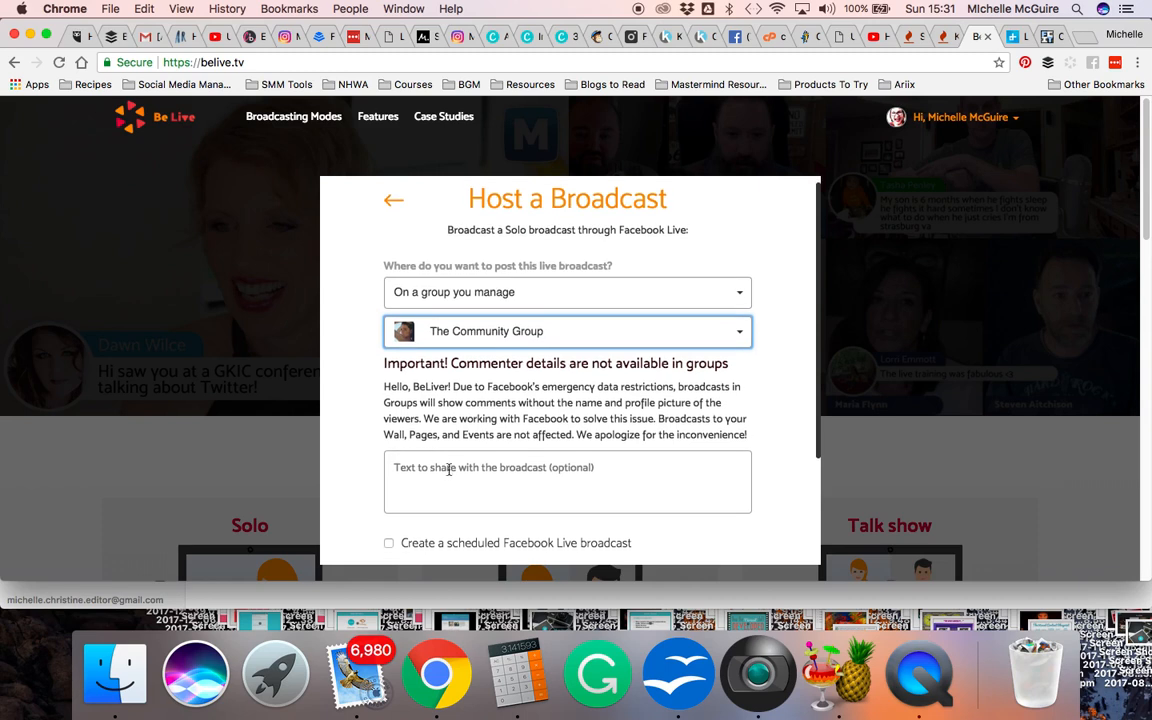
pyautogui.click(491, 471)
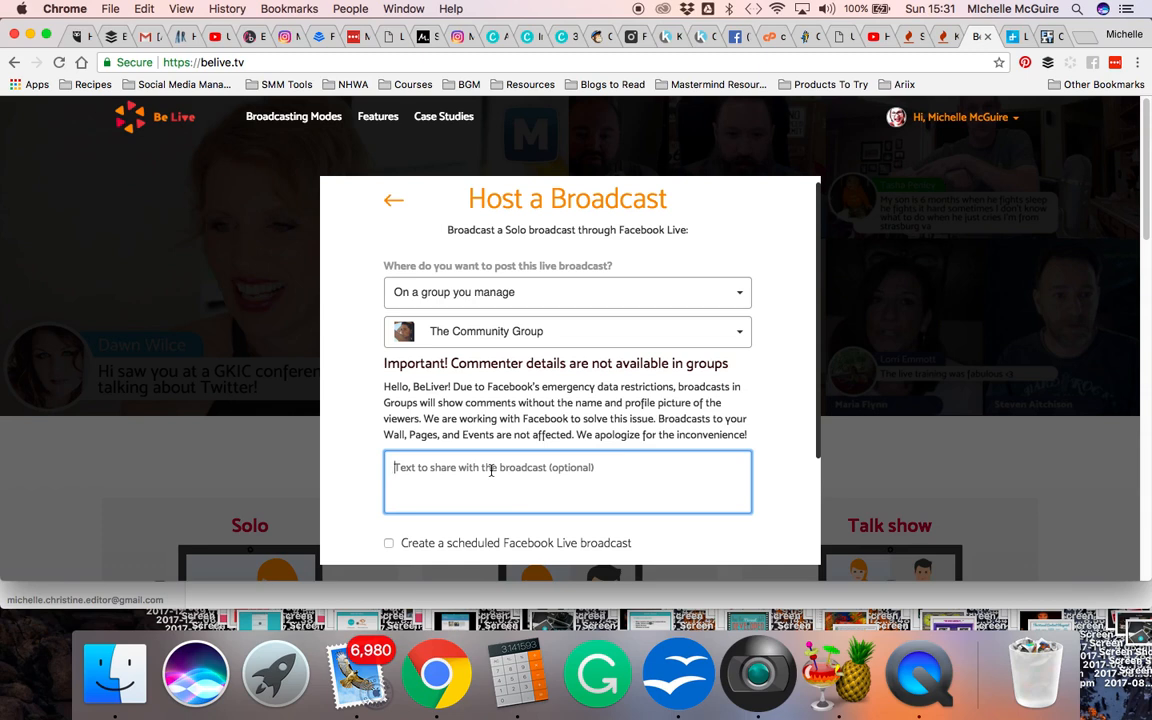
pyautogui.write('My Talk S')
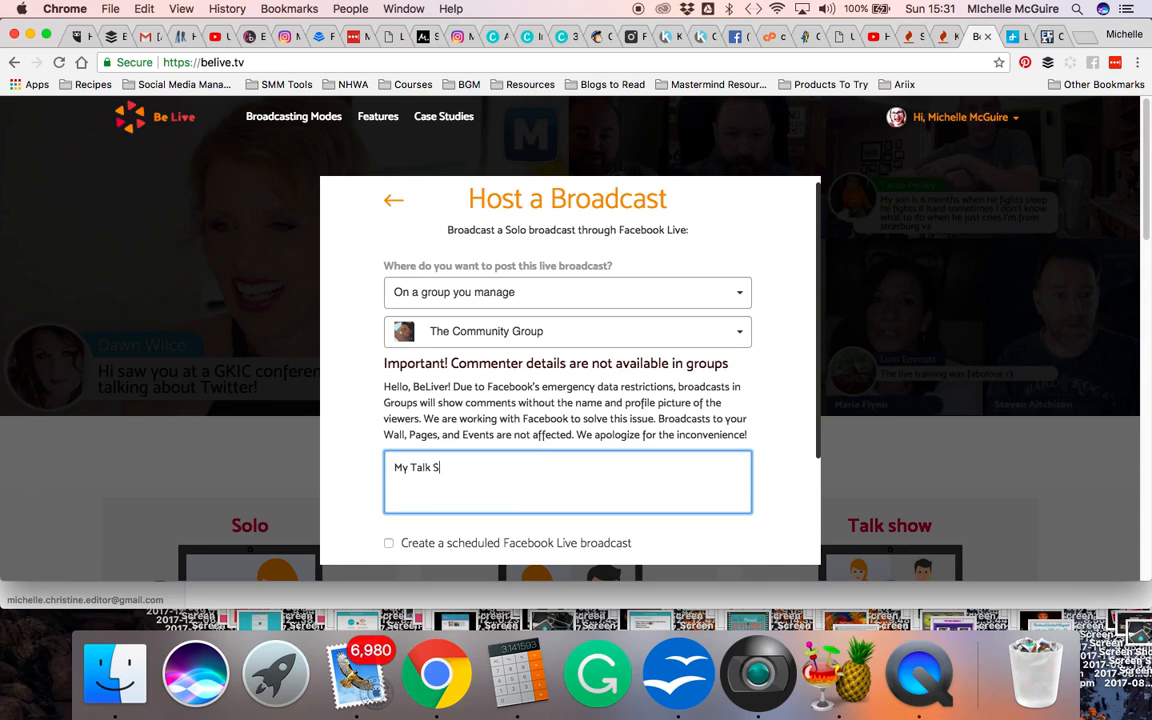
pyautogui.write('how #1: How to Broadcast Live ')
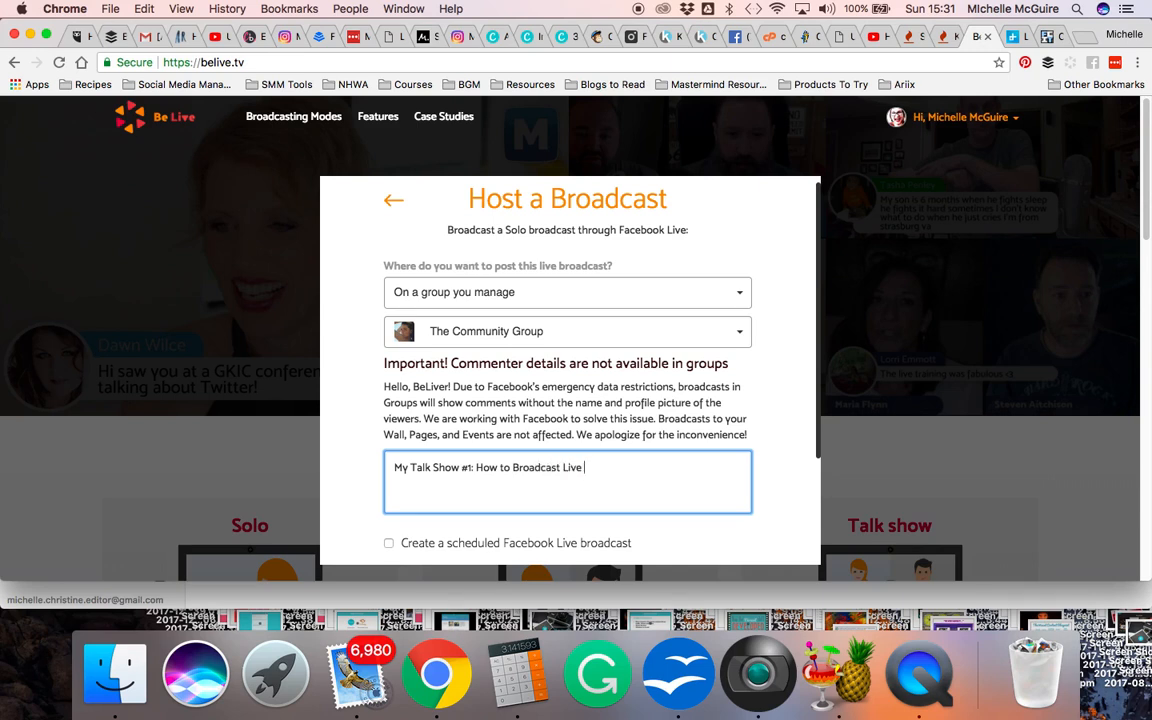
pyautogui.write('on FB')
# Below the title line of the share text, add "If you like the info in the this video please share!"
pyautogui.press('Return')
pyautogui.press('Return')
pyautogui.press('Return')
pyautogui.press('Return')
pyautogui.write('Pla')
pyautogui.press('BackSpace')
pyautogui.press('BackSpace')
pyautogui.press('BackSpace')
pyautogui.write('If you like t')
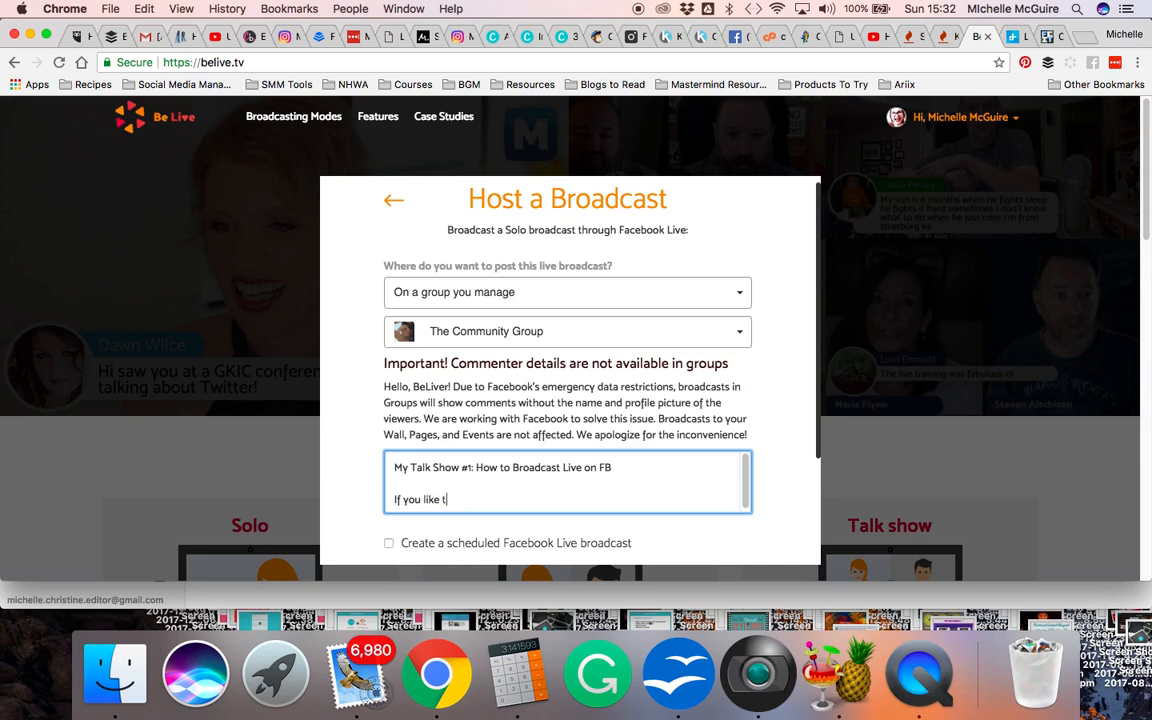
pyautogui.write('he info in the this video ple')
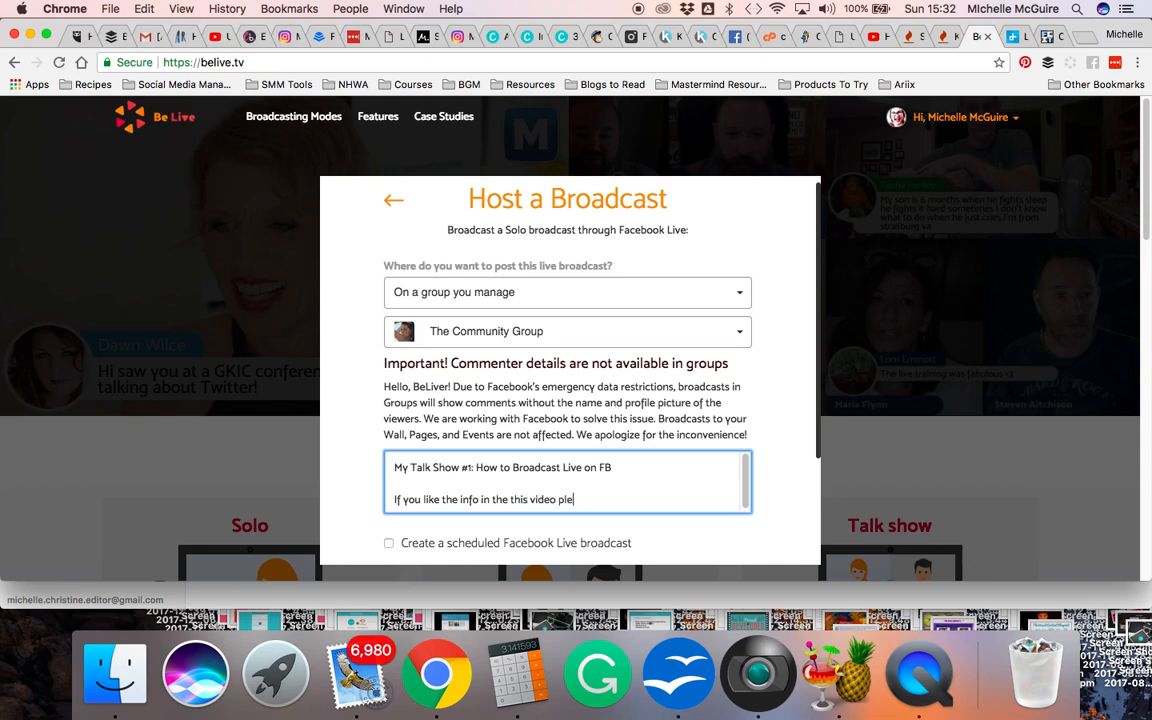
pyautogui.write('ase share!')
# Make it a scheduled Facebook Live broadcast and set the start day to 7 June 2018
pyautogui.scroll(-1, 509, 472)
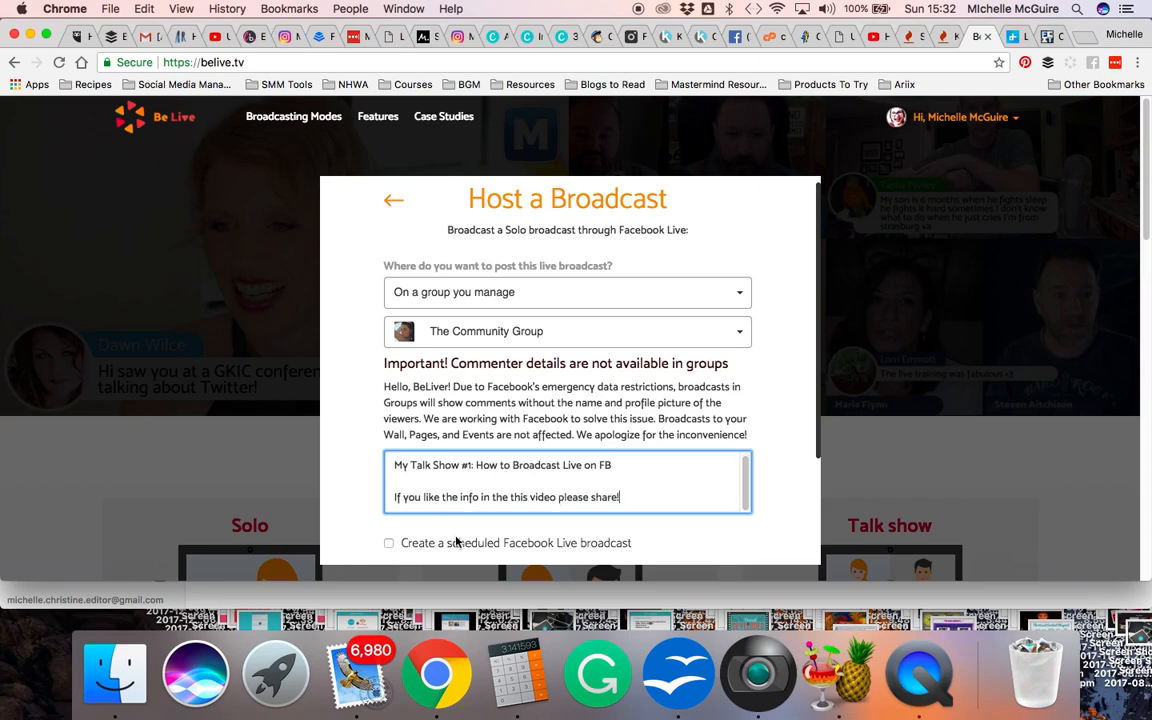
pyautogui.scroll(-2, 383, 530)
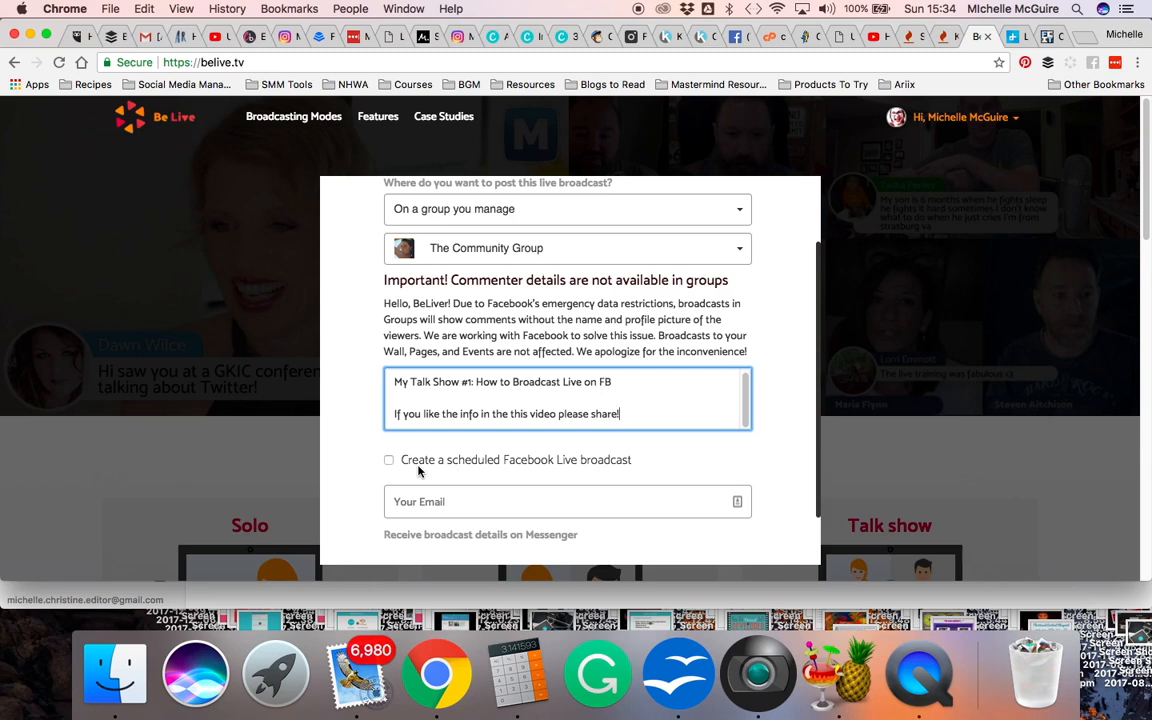
pyautogui.click(423, 461)
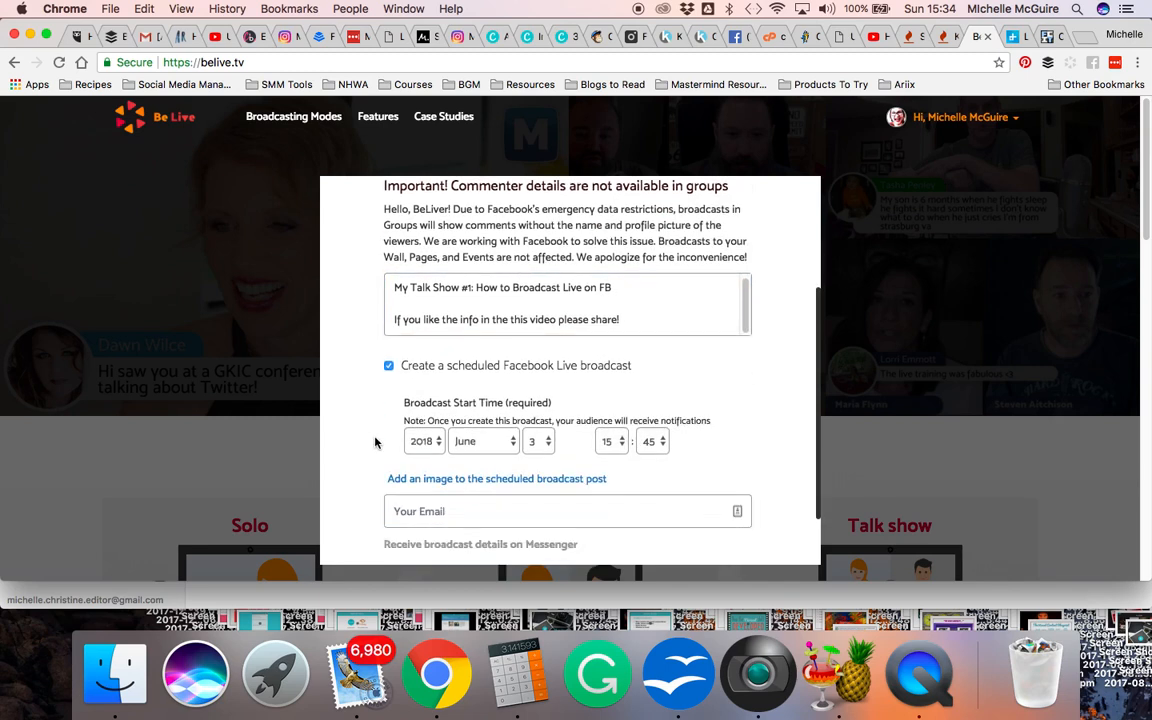
pyautogui.click(532, 447)
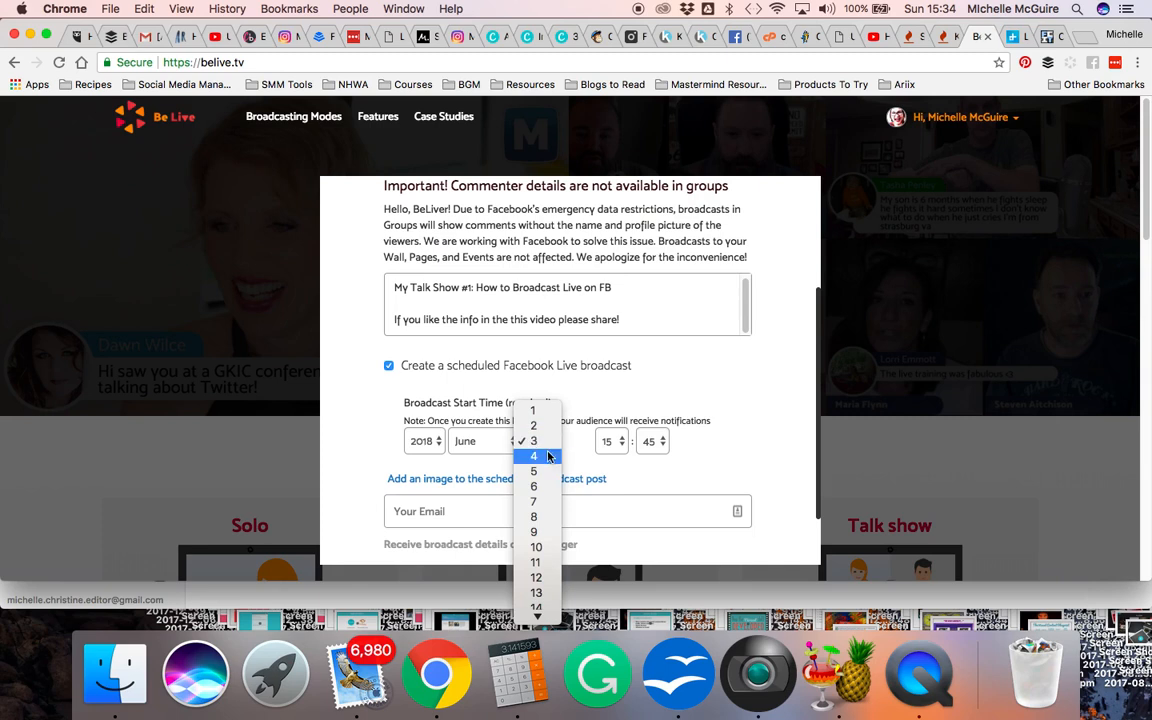
pyautogui.click(546, 502)
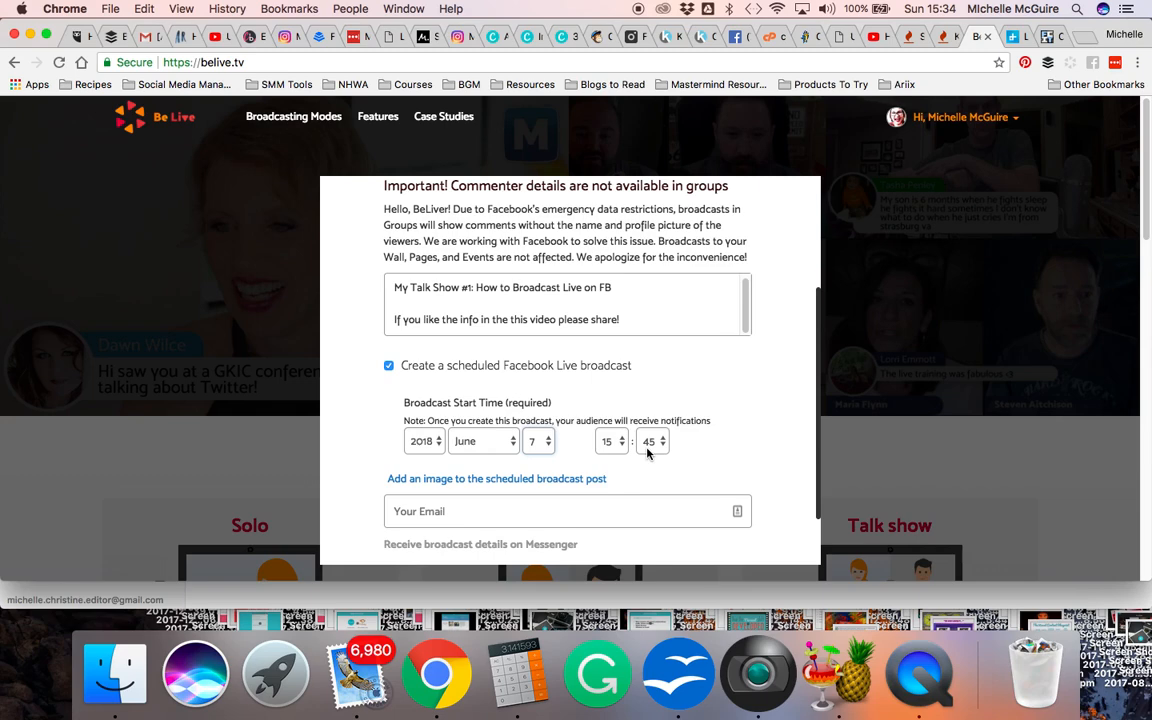
# Fill in the host's e-mail from the saved suggestion and check the rest of the broadcast form
pyautogui.scroll(-1, 375, 475)
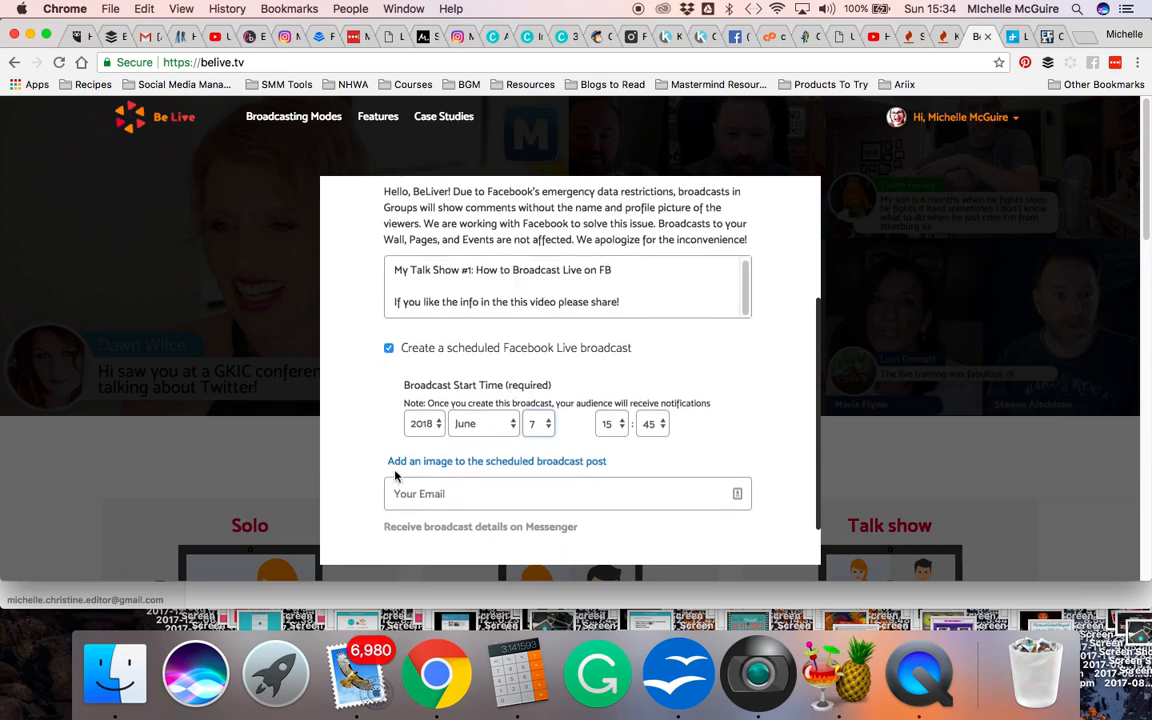
pyautogui.click(460, 496)
pyautogui.click(465, 519)
pyautogui.scroll(5, 345, 473)
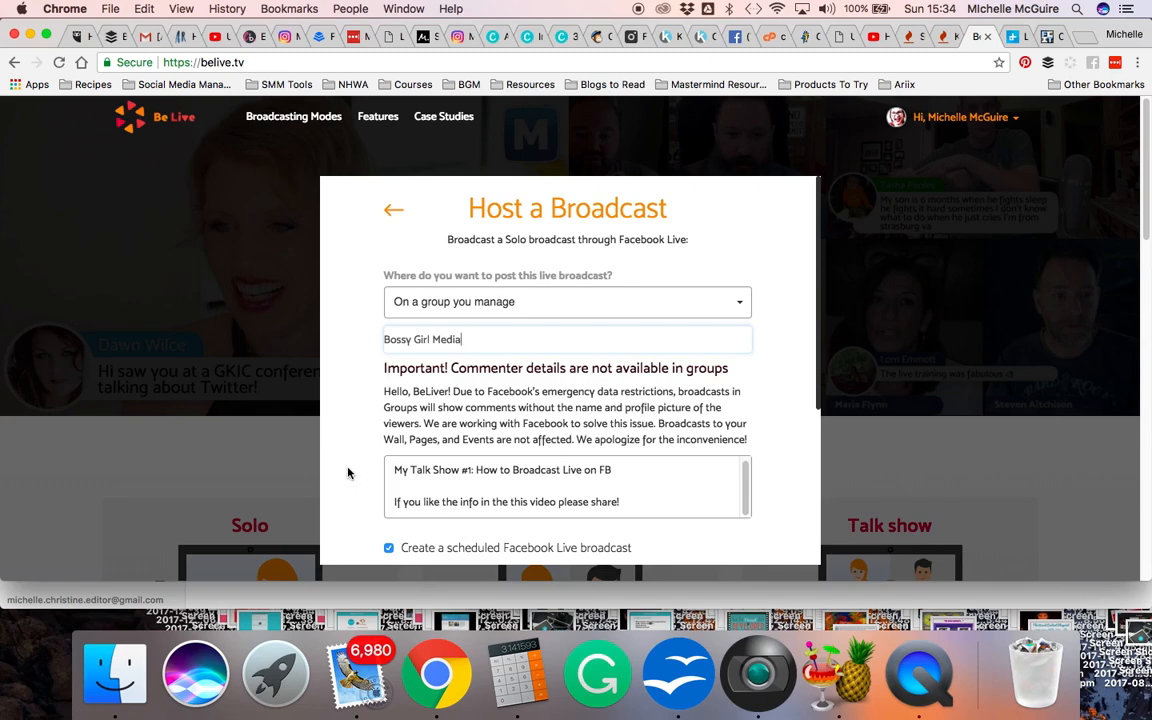
pyautogui.scroll(-5, 348, 473)
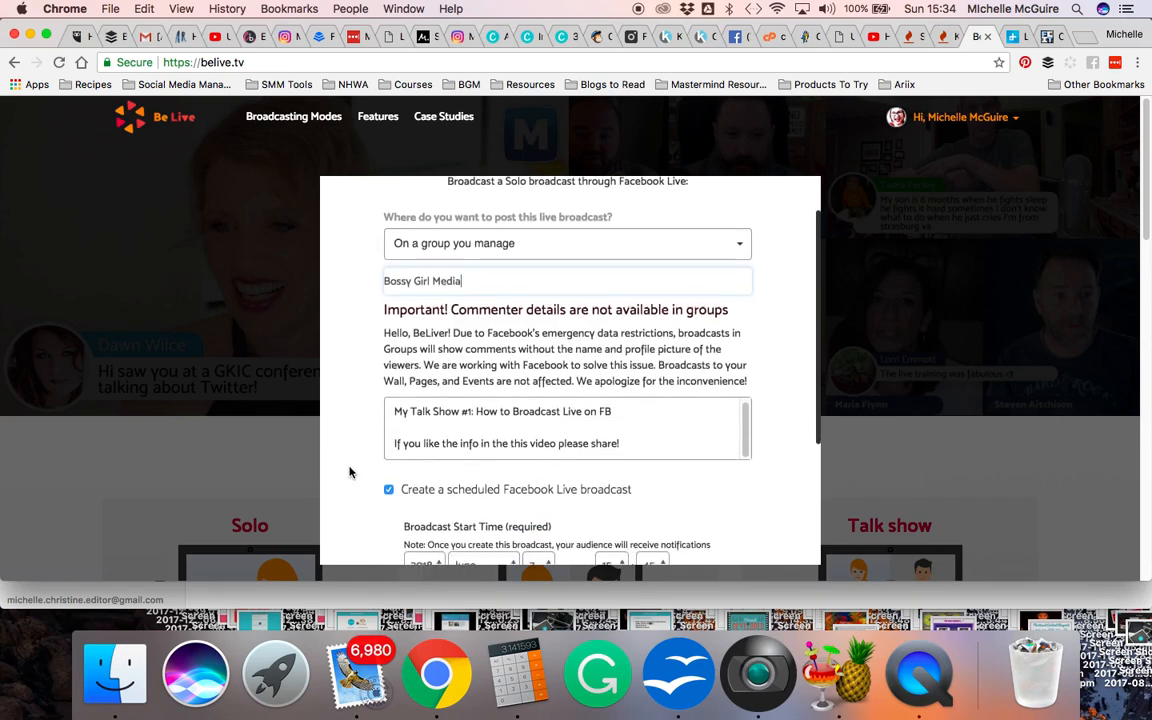
pyautogui.scroll(-3, 349, 472)
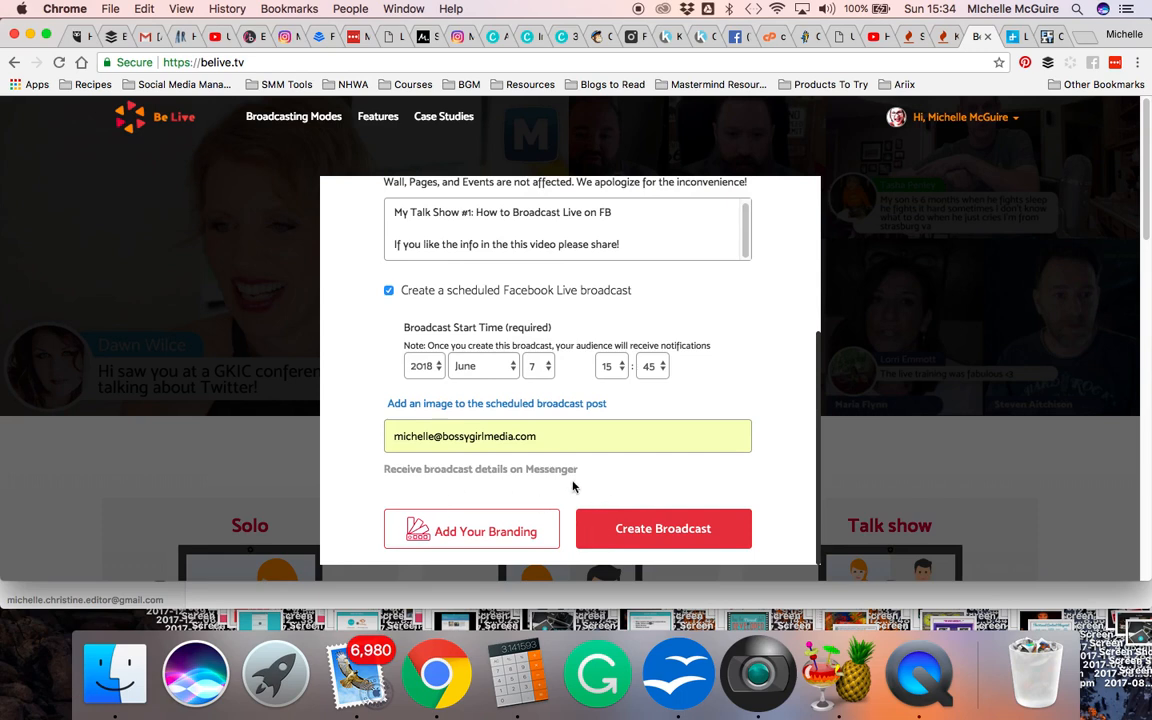
# Save the branding after checking its logo and brand color options, and create the scheduled broadcast
pyautogui.click(470, 532)
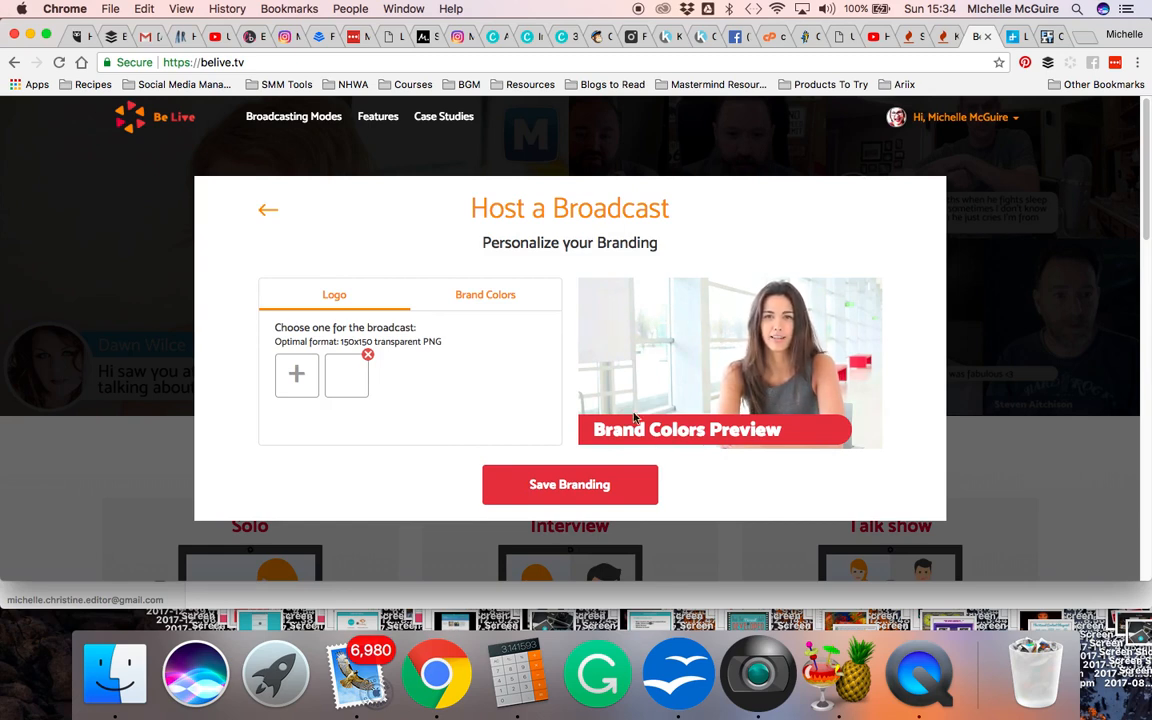
pyautogui.click(484, 298)
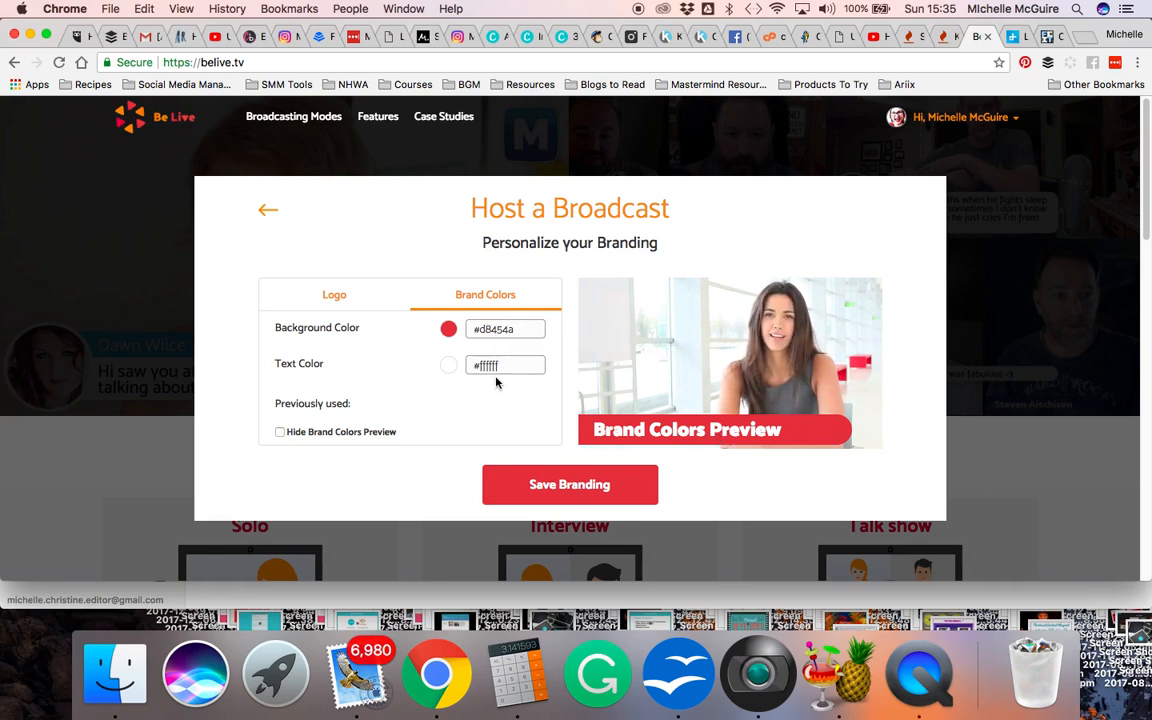
pyautogui.click(332, 298)
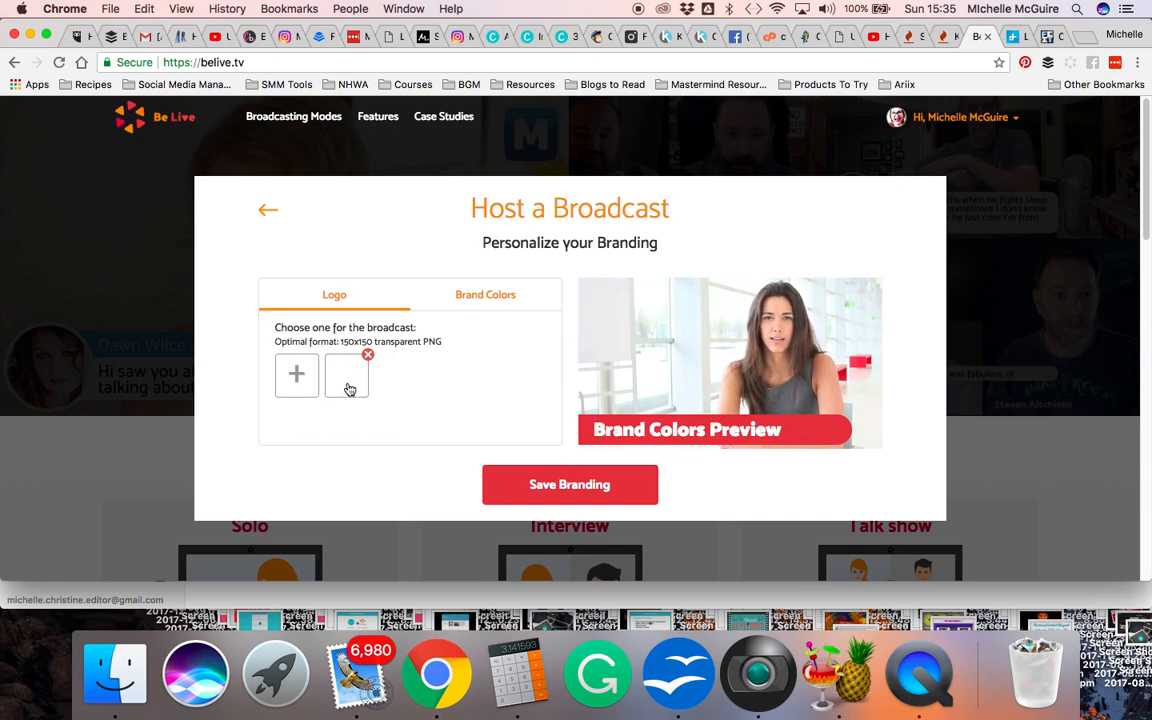
pyautogui.click(567, 485)
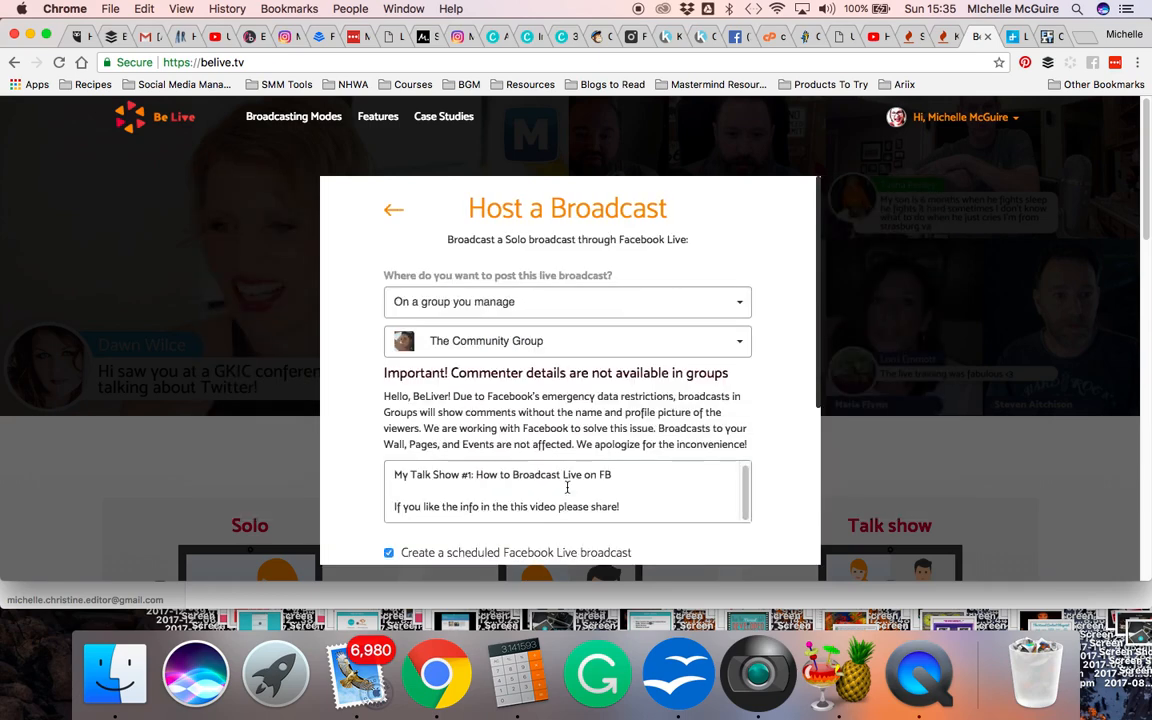
pyautogui.scroll(-5, 567, 487)
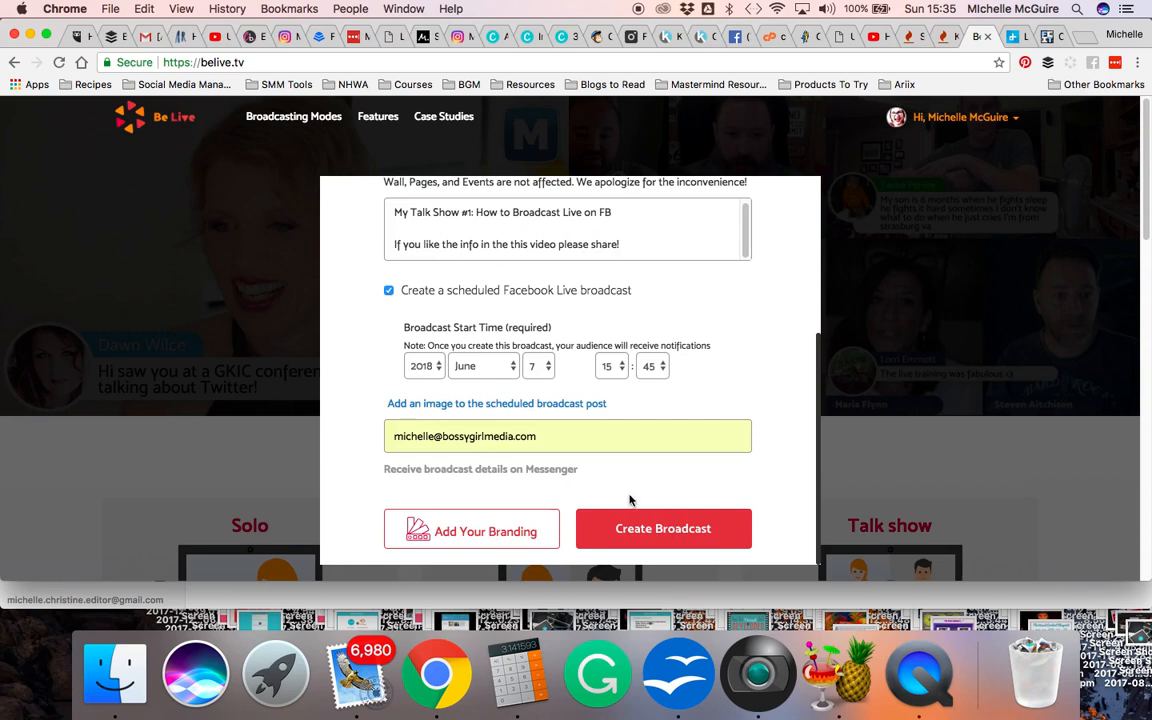
pyautogui.click(670, 533)
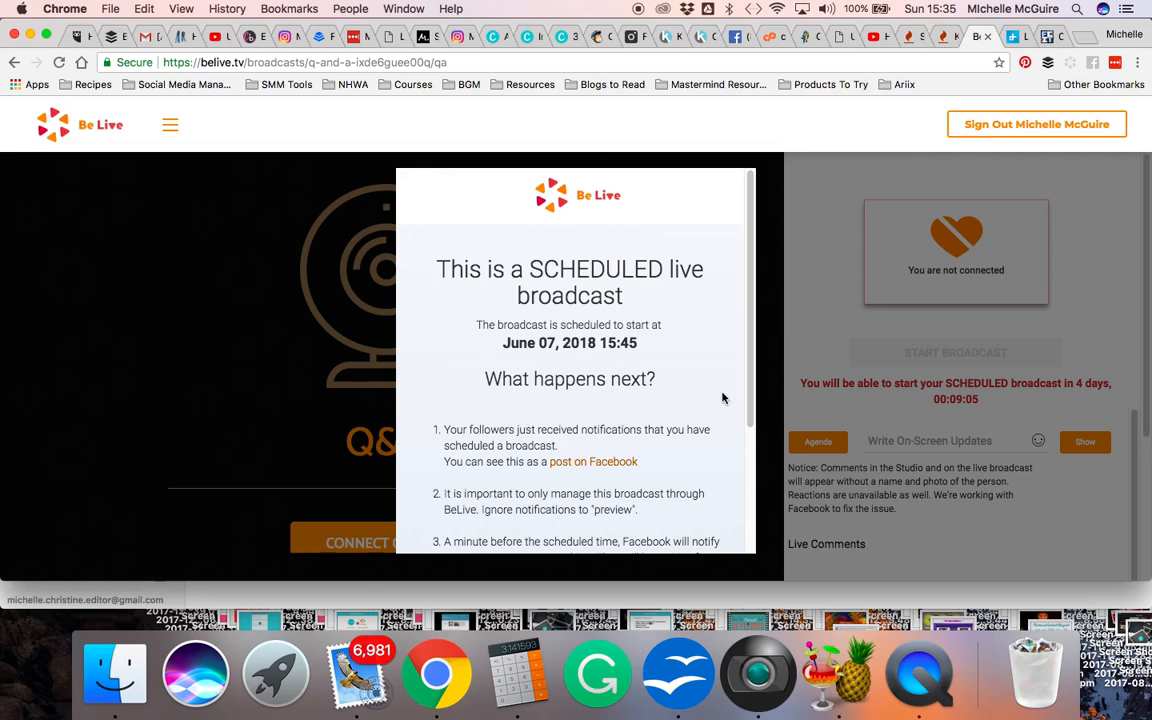
# Switch to Facebook to view the page's scheduled live post and close the BeLive.tv chat
pyautogui.click(741, 37)
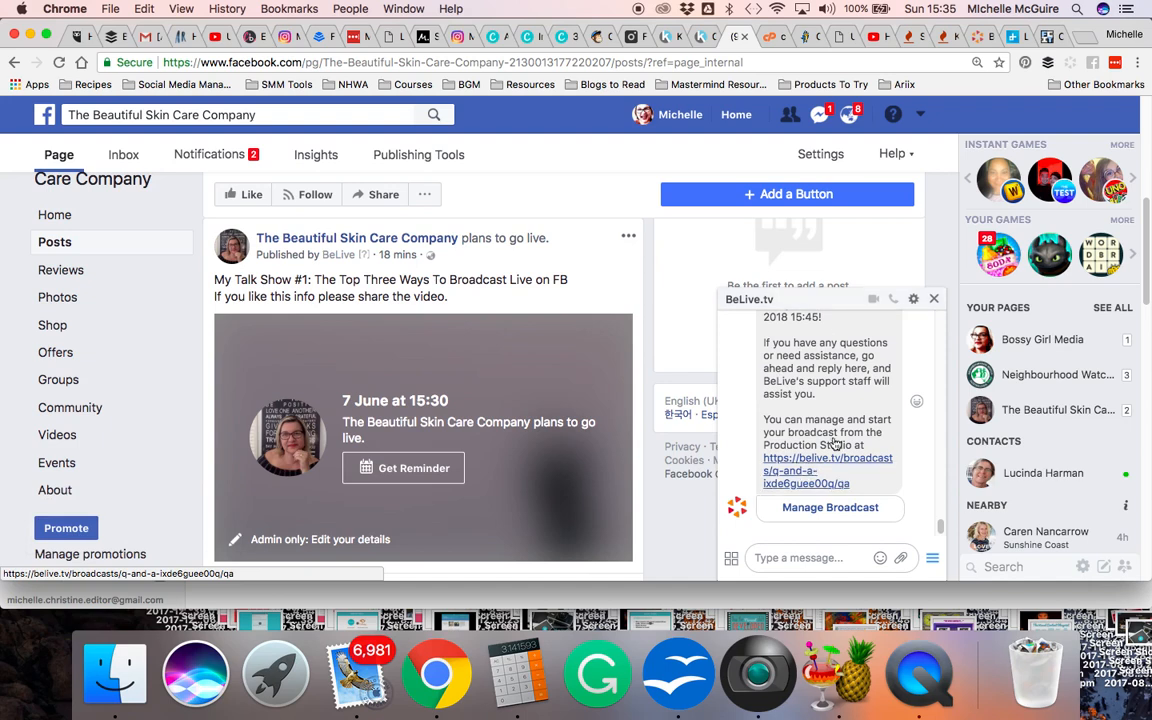
pyautogui.click(933, 300)
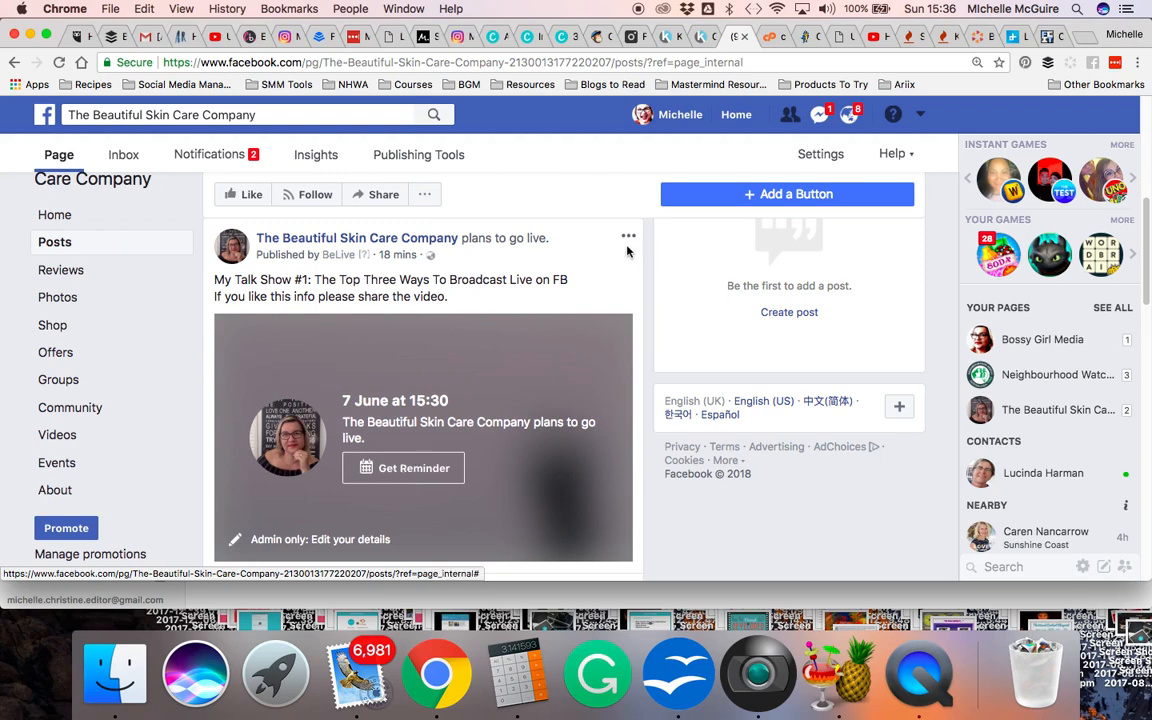
# Return to BeLive, read through the scheduled broadcast instructions and finish them
pyautogui.click(980, 37)
pyautogui.scroll(-5, 621, 300)
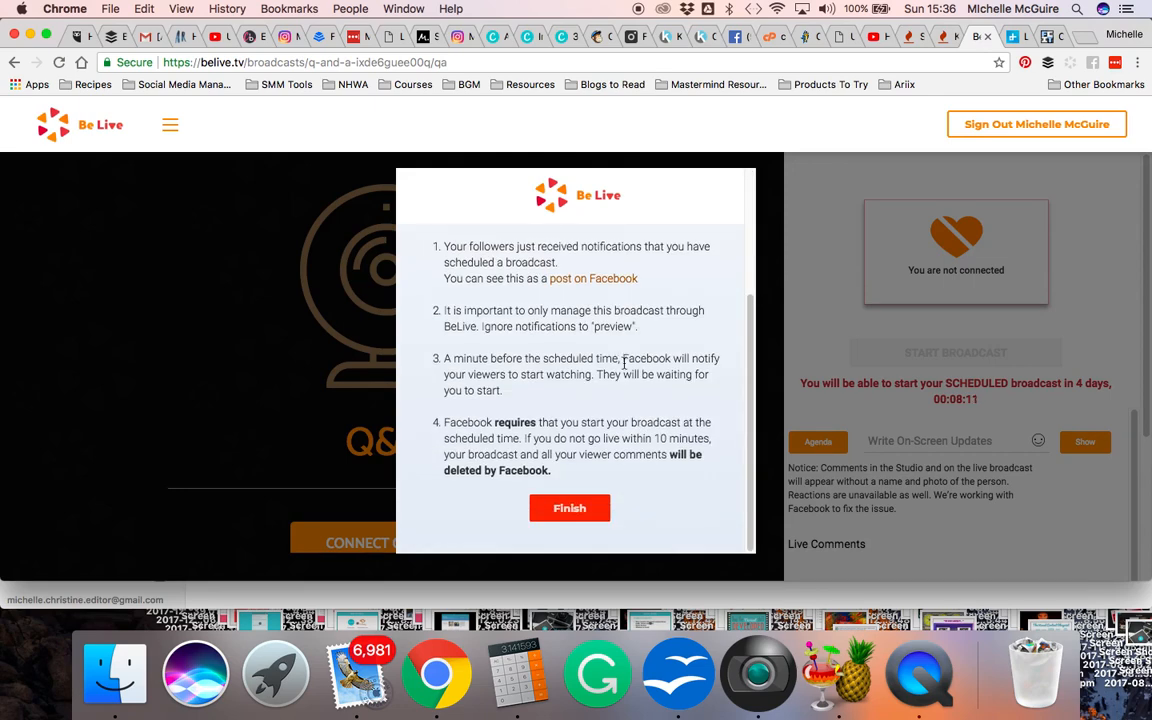
pyautogui.click(567, 510)
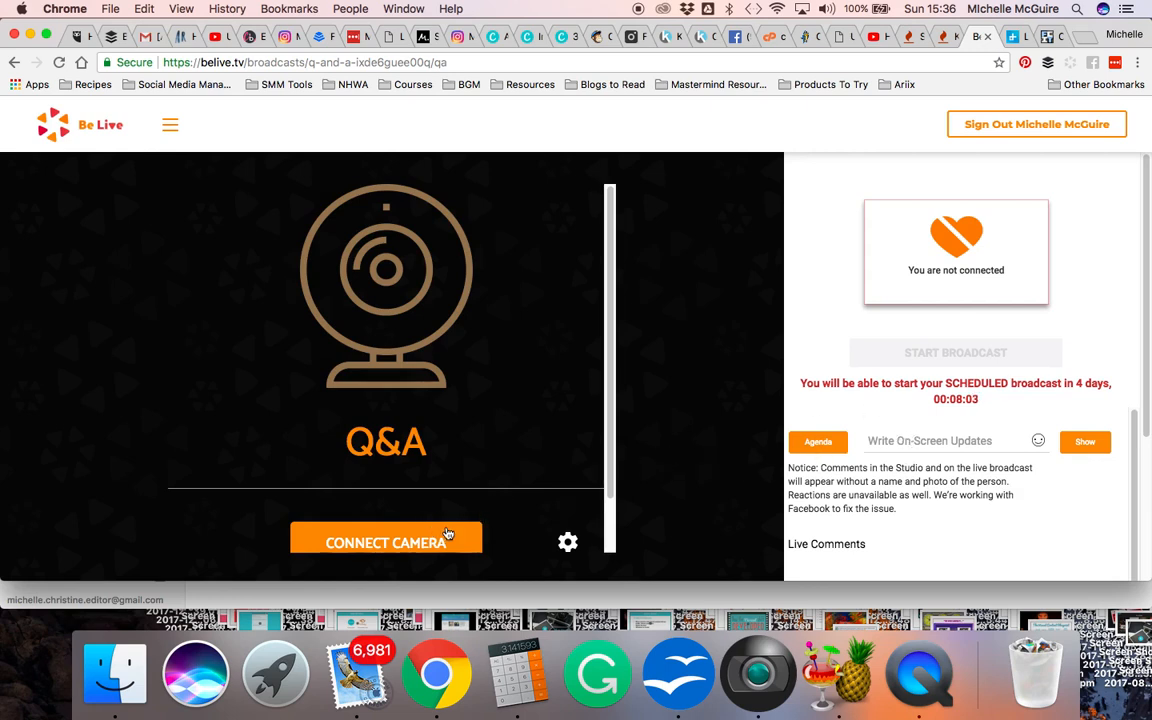
# Review the available camera and microphone choices in the studio settings and close them without saving
pyautogui.click(567, 542)
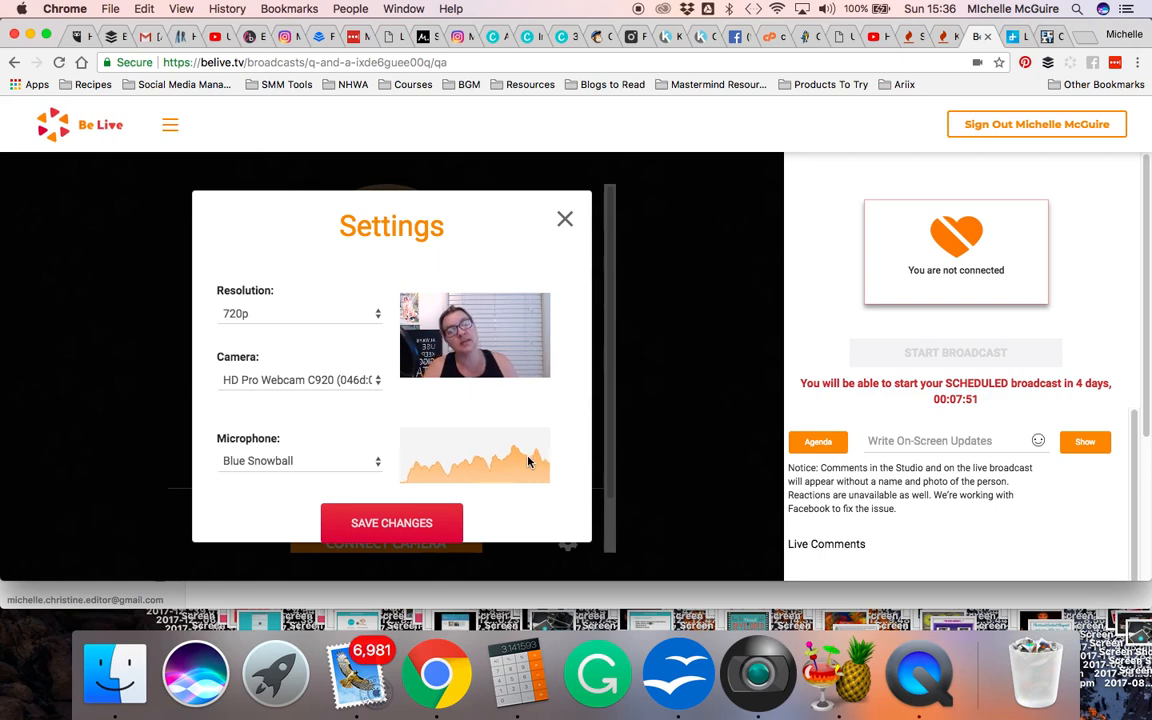
pyautogui.click(379, 382)
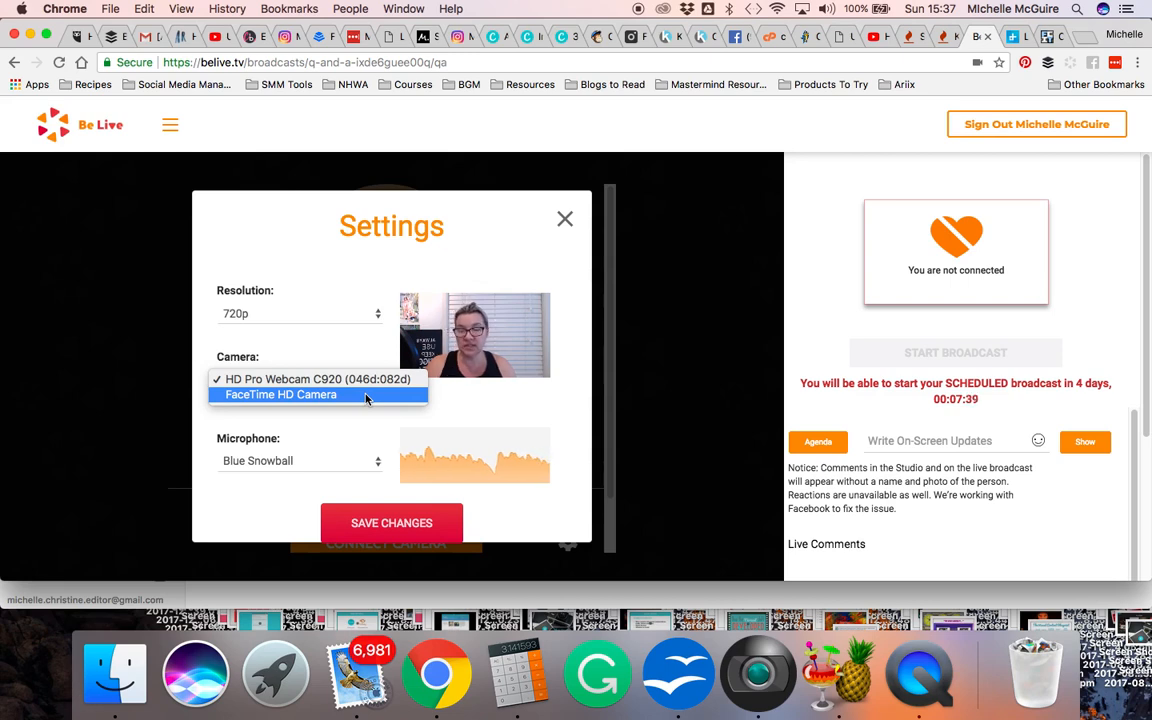
pyautogui.click(447, 405)
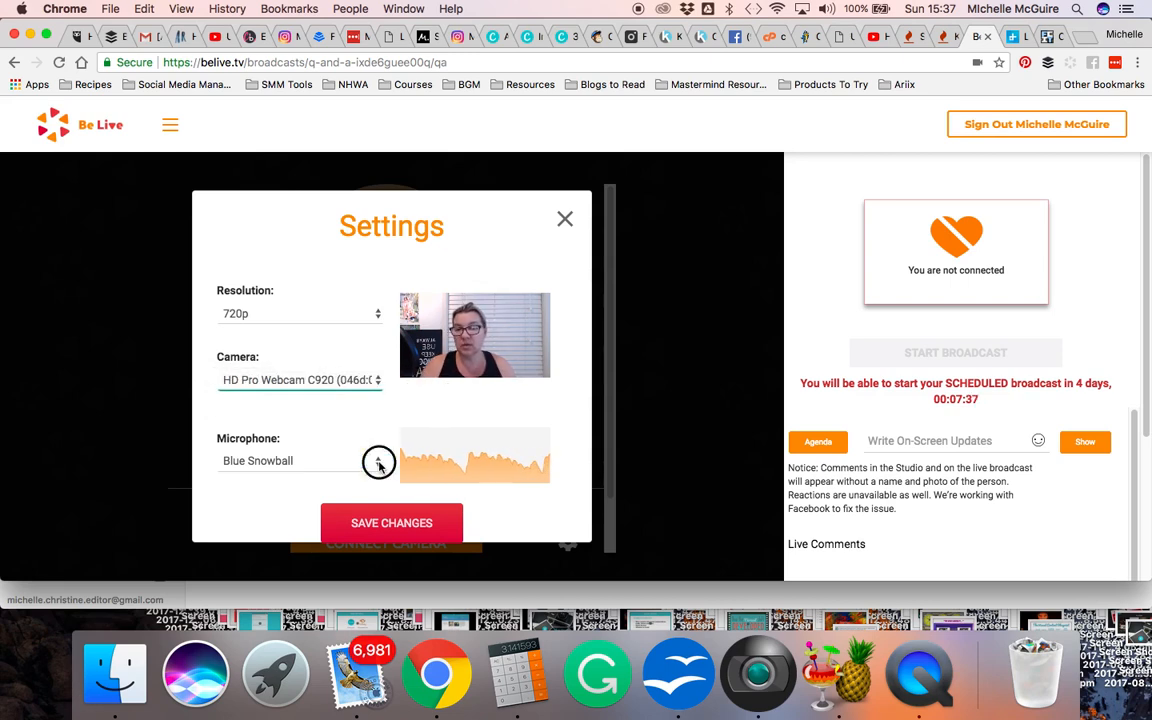
pyautogui.click(378, 463)
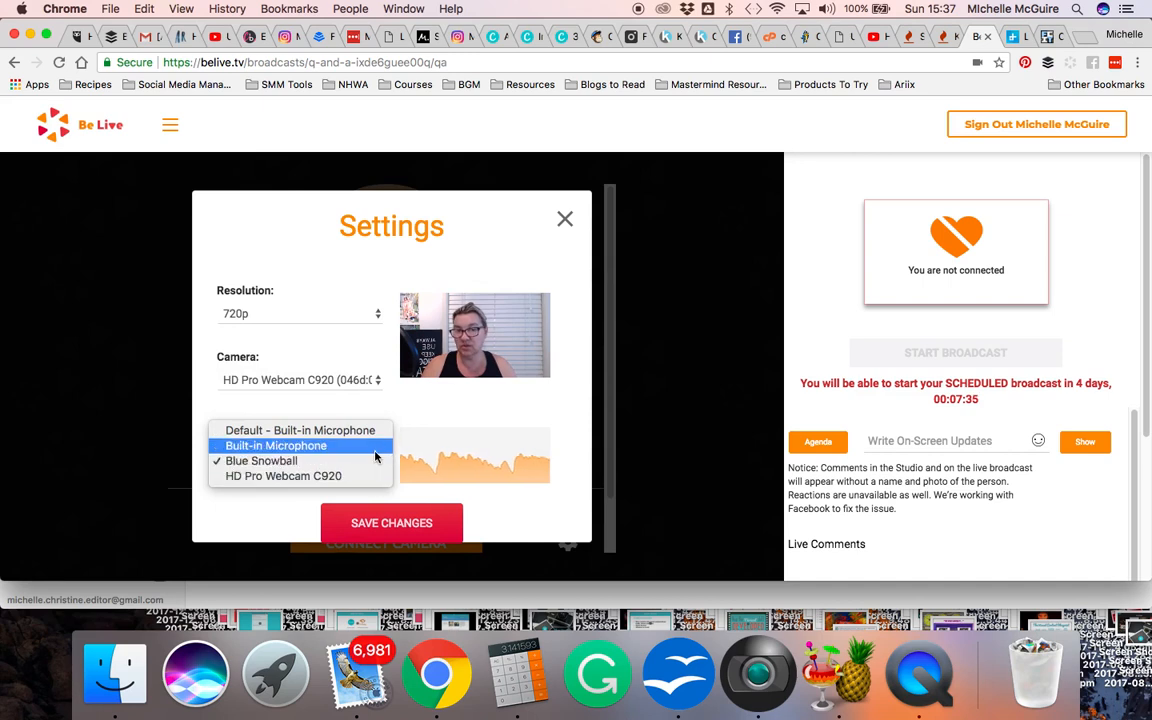
pyautogui.click(576, 430)
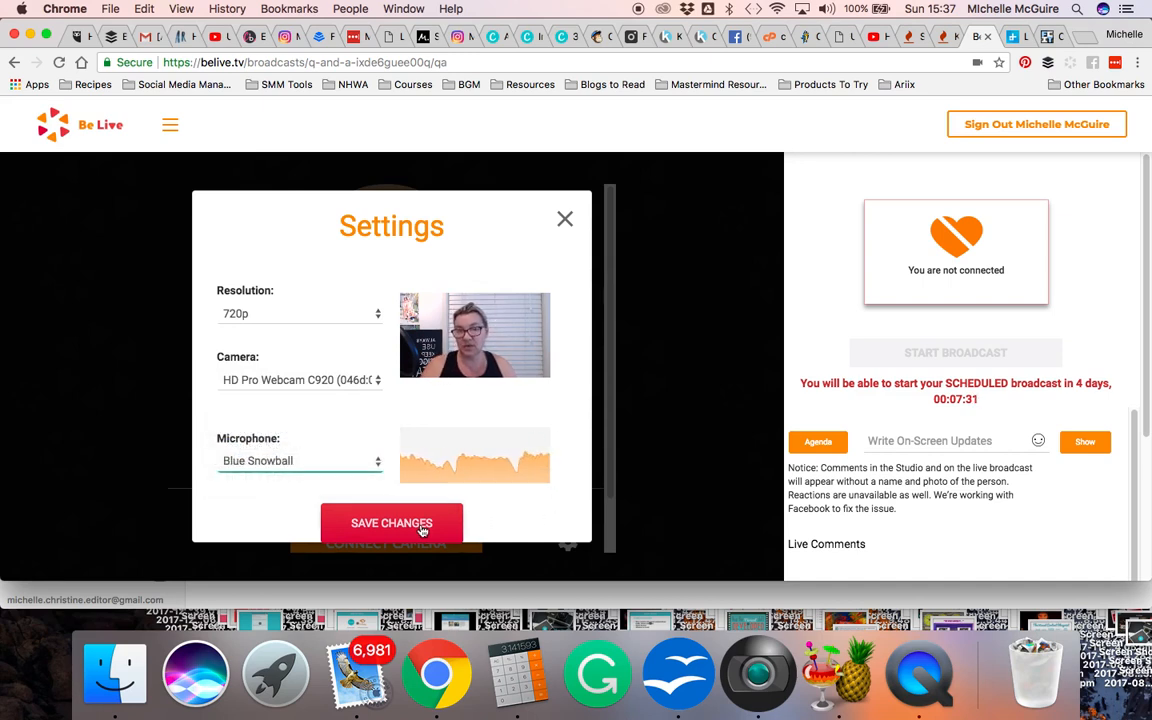
pyautogui.click(564, 222)
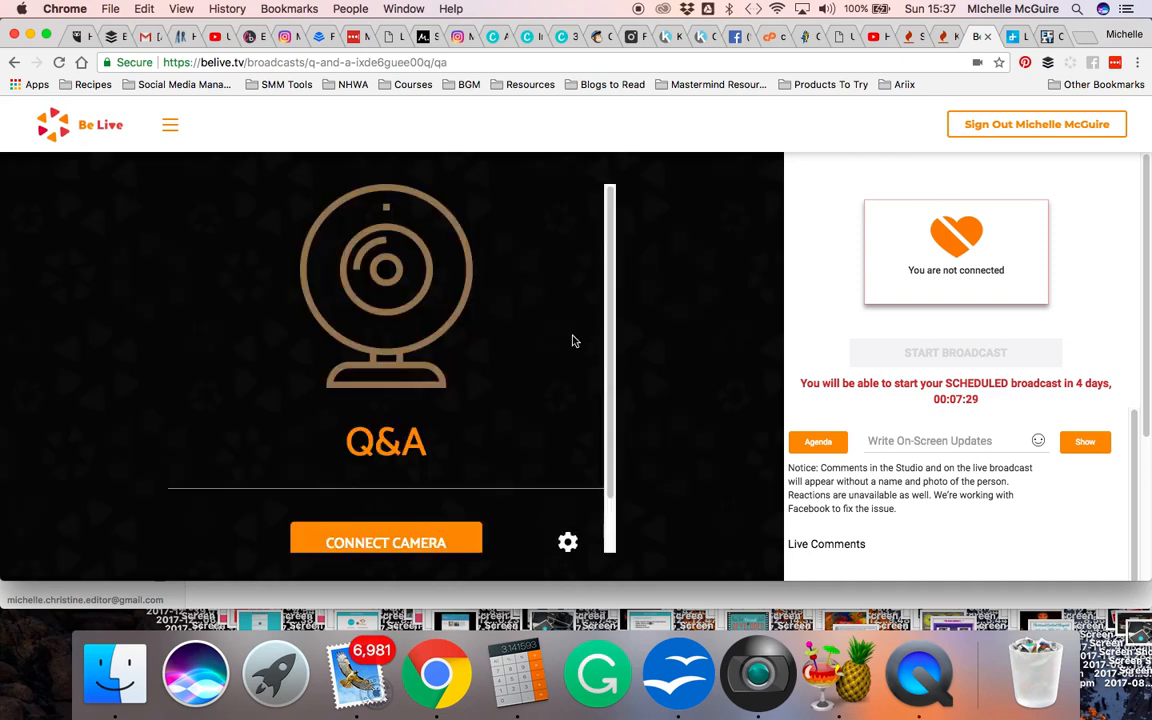
# Connect the camera to the studio and show the on-screen update "How to Broadcast live From FB"
pyautogui.click(384, 545)
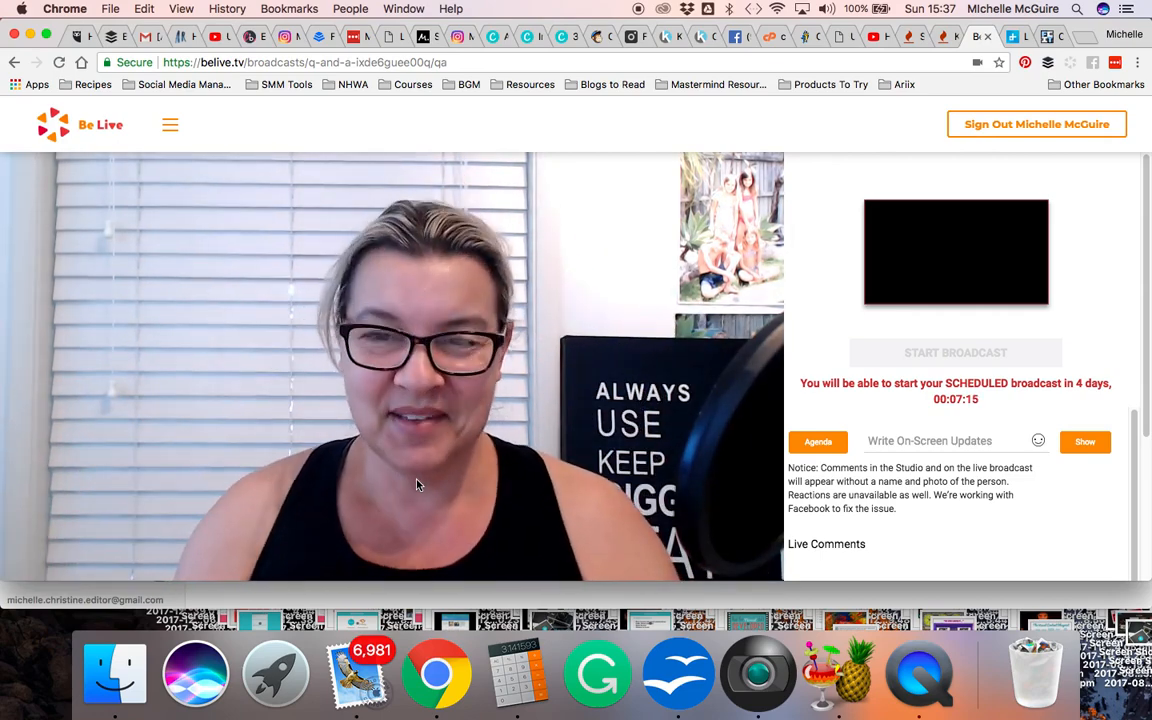
pyautogui.click(915, 441)
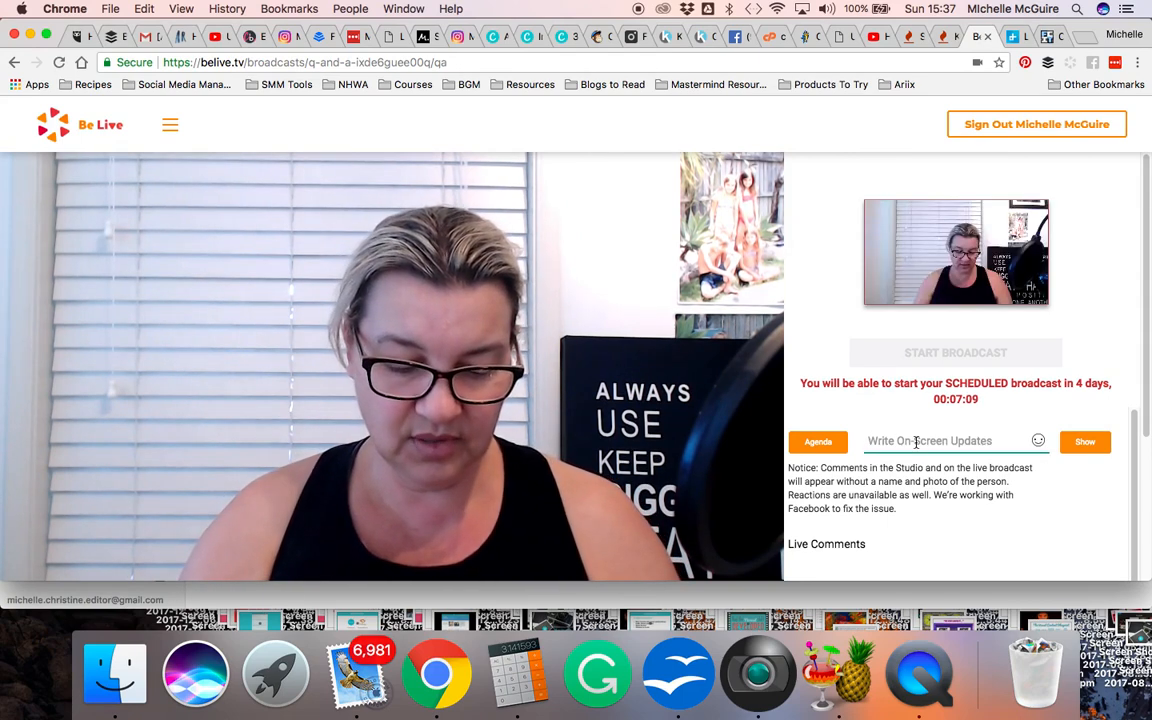
pyautogui.write('How to ')
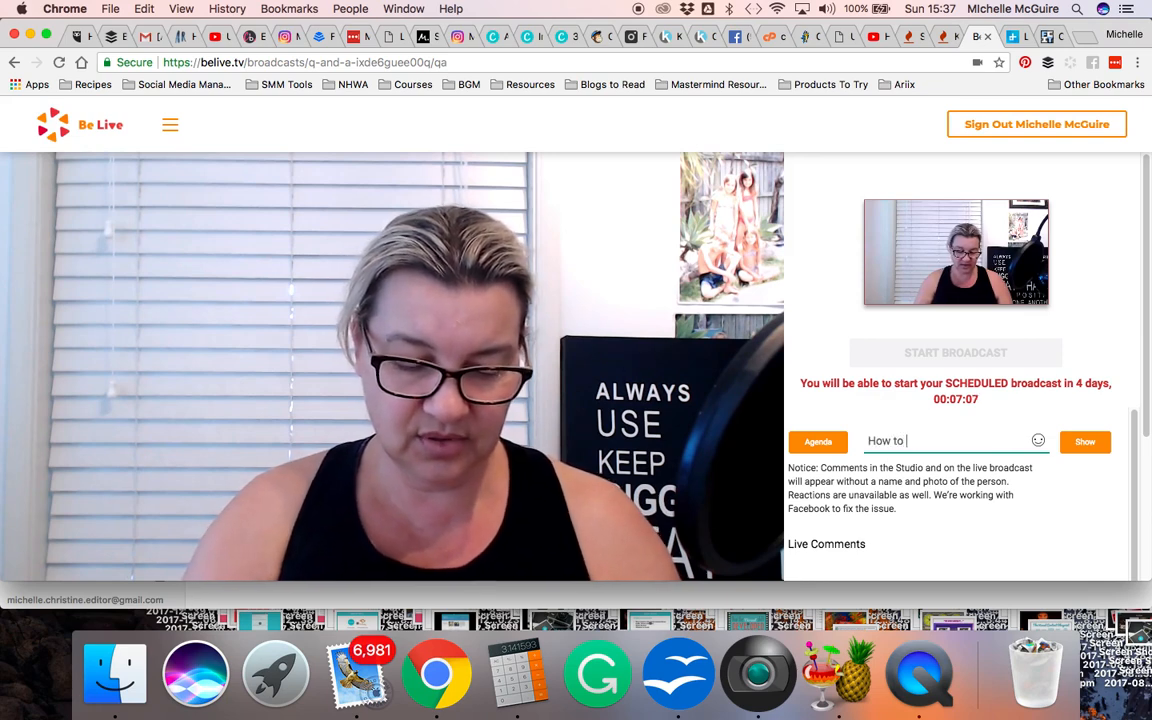
pyautogui.write('Broadcast live f')
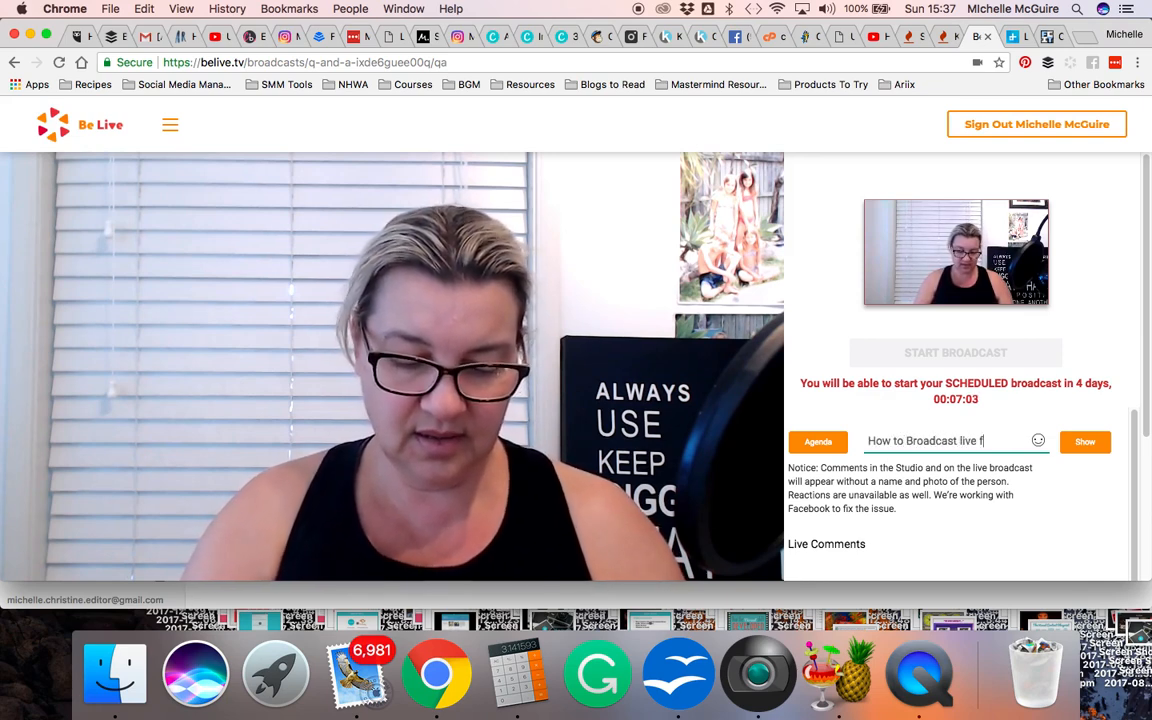
pyautogui.press('BackSpace')
pyautogui.write('From FB')
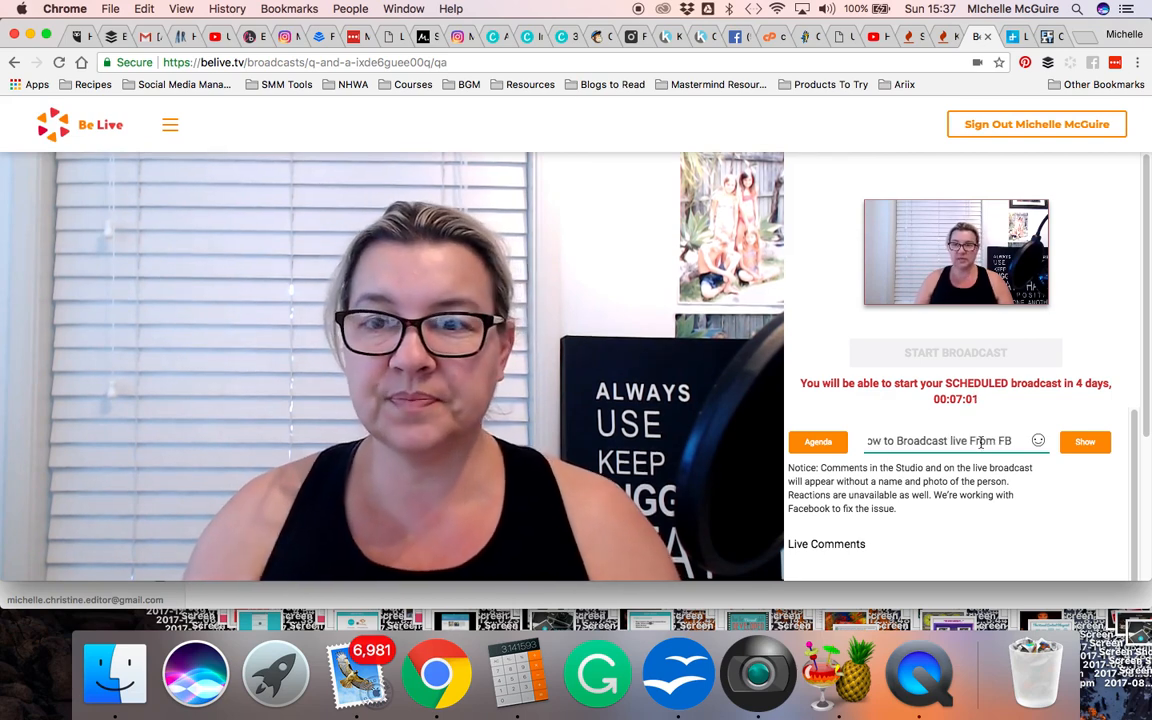
pyautogui.click(1082, 444)
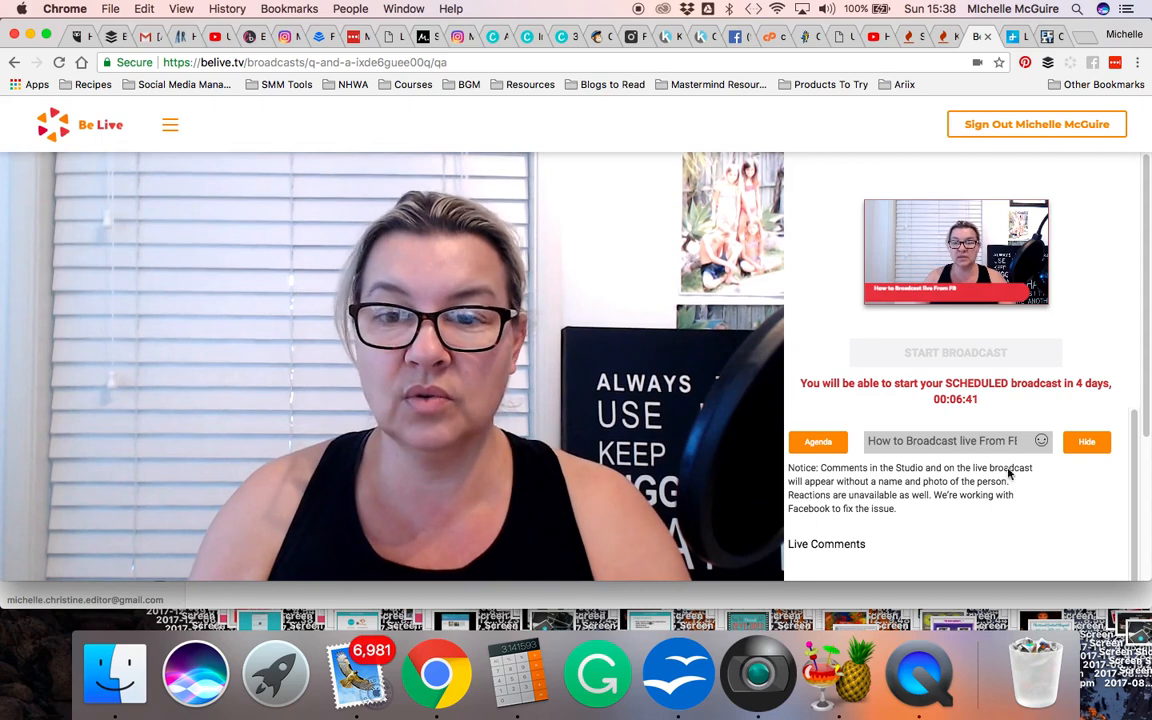
# Show the BeLive.tv production studio comment from the live comments on the broadcast and hide it again
pyautogui.scroll(-2, 1044, 514)
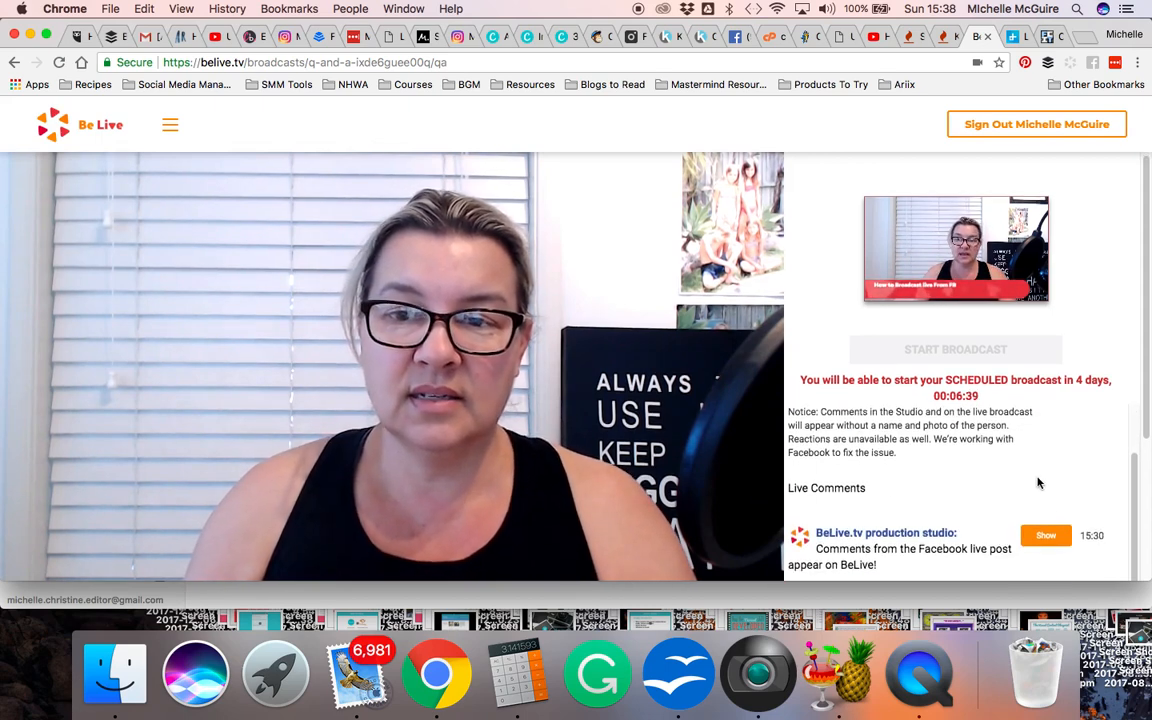
pyautogui.scroll(-1, 1039, 463)
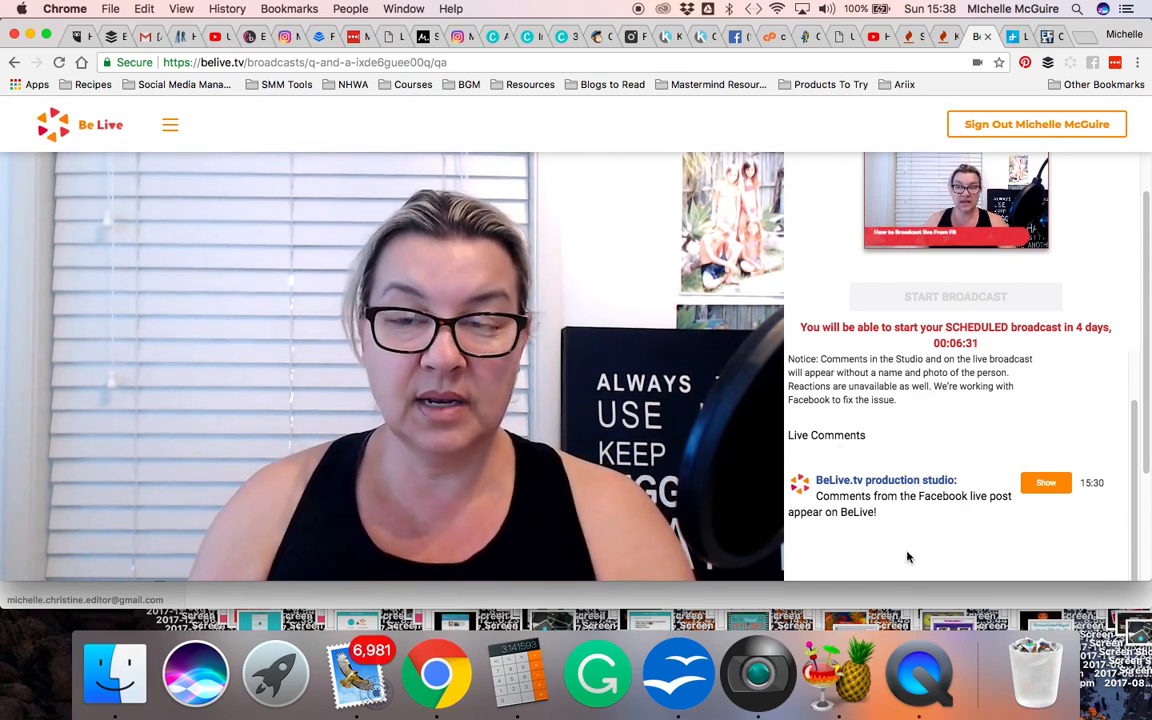
pyautogui.click(1044, 484)
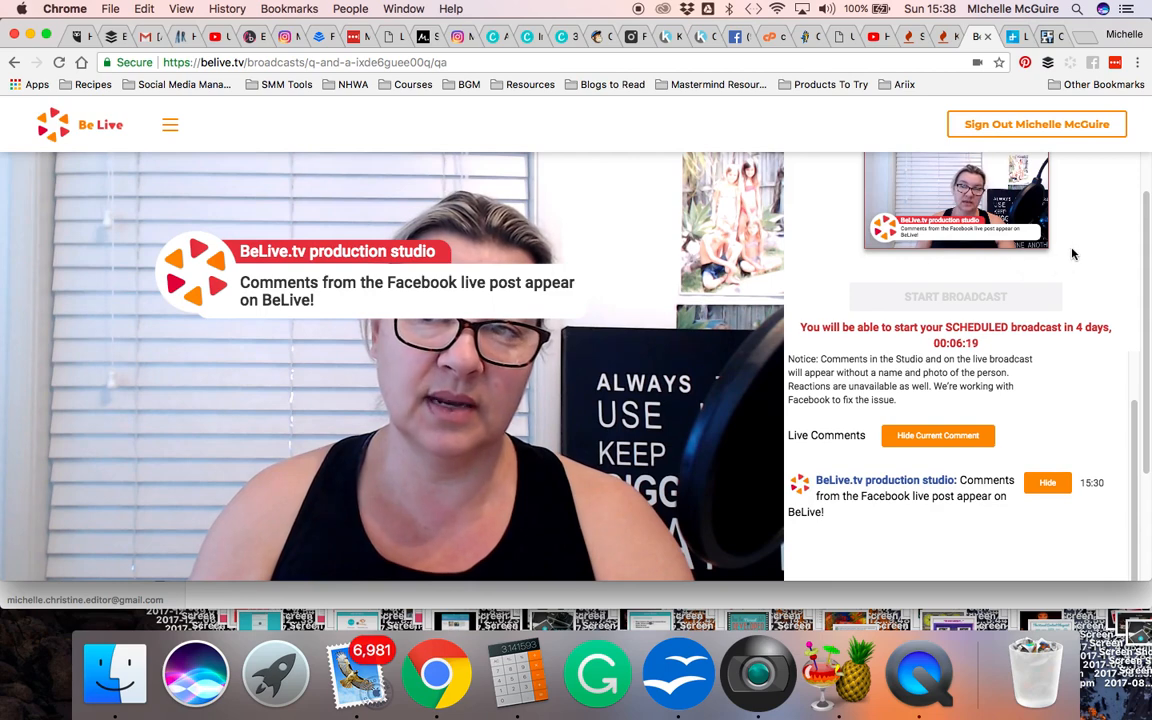
pyautogui.scroll(1, 979, 273)
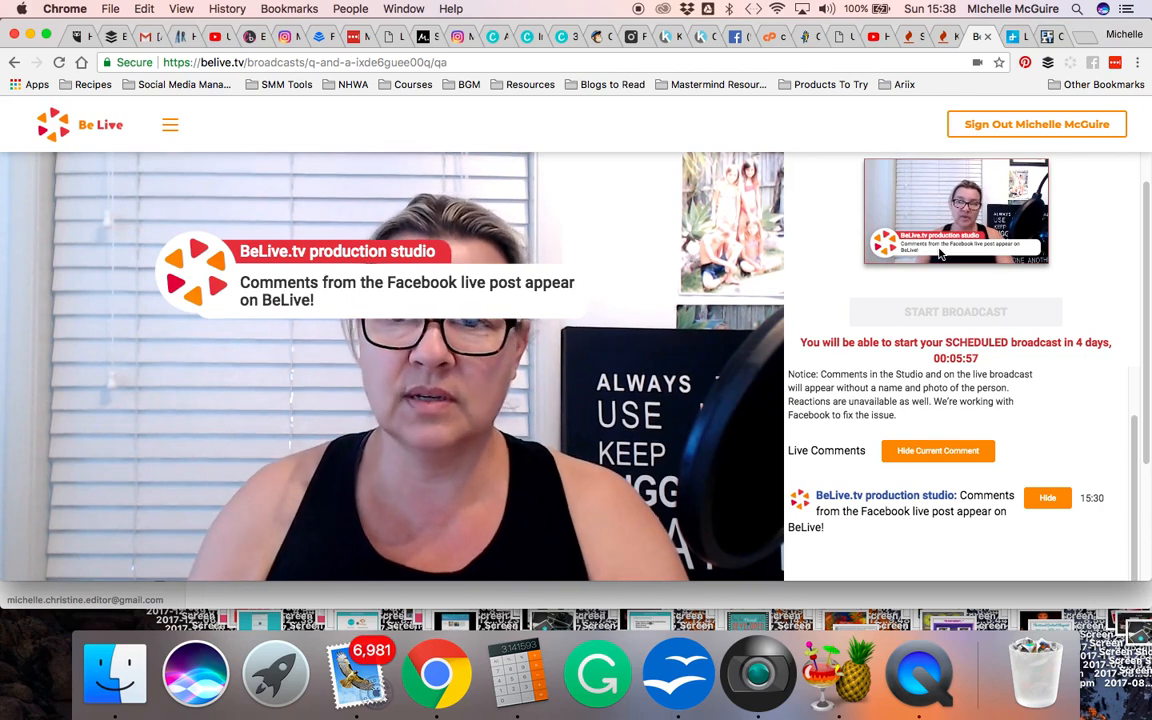
pyautogui.click(1047, 502)
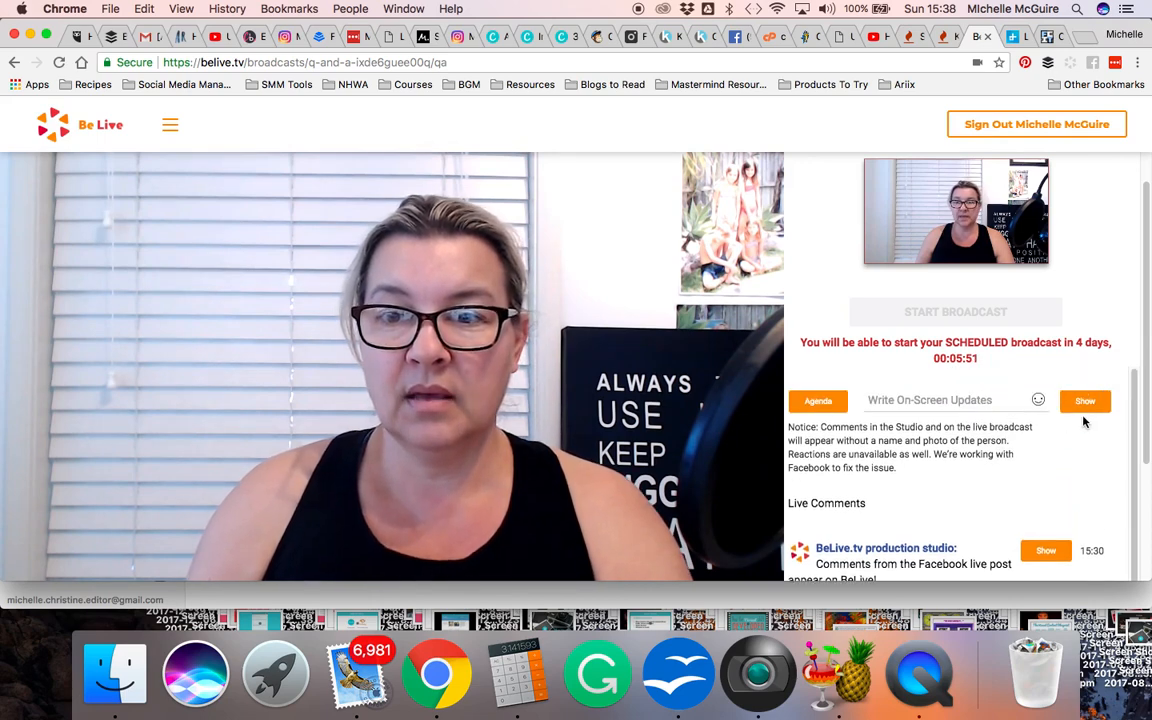
pyautogui.click(1093, 405)
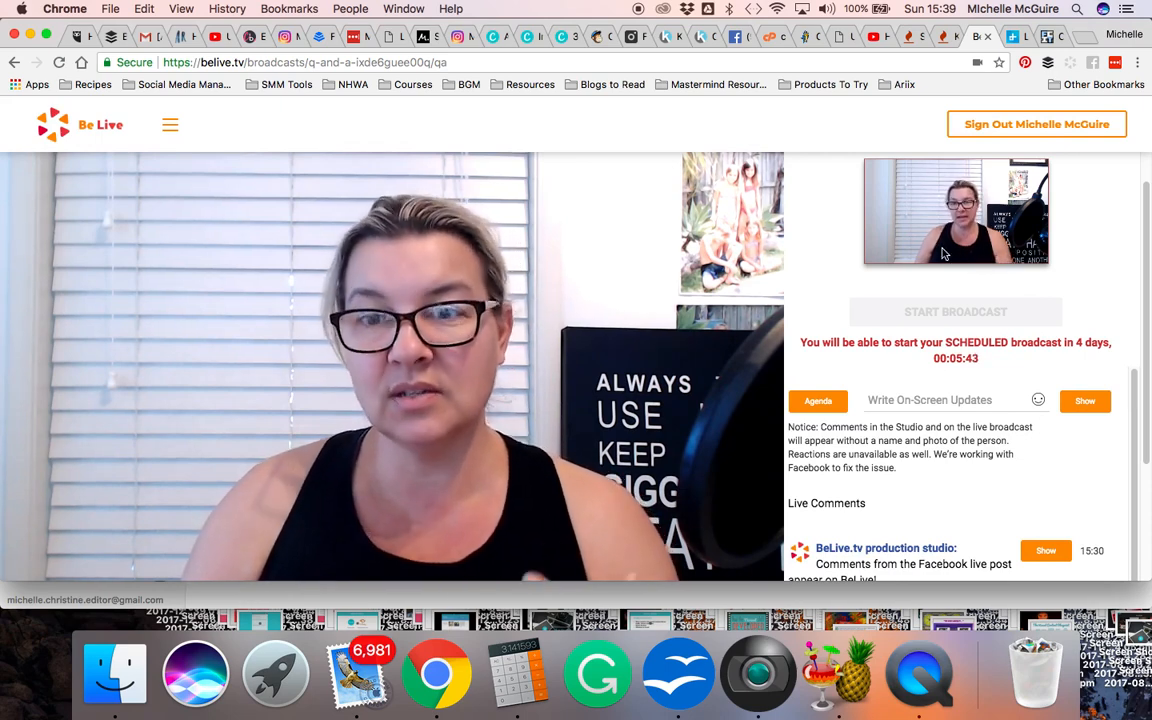
pyautogui.scroll(-2, 1014, 473)
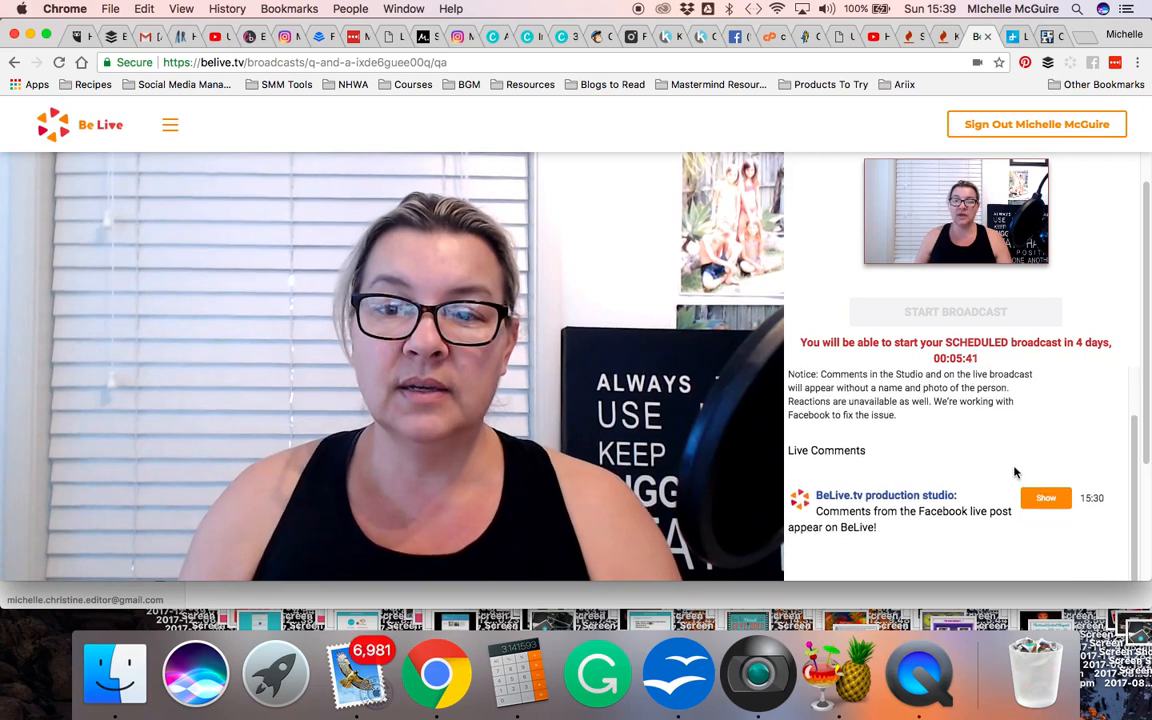
pyautogui.scroll(-3, 984, 450)
pyautogui.scroll(4, 984, 447)
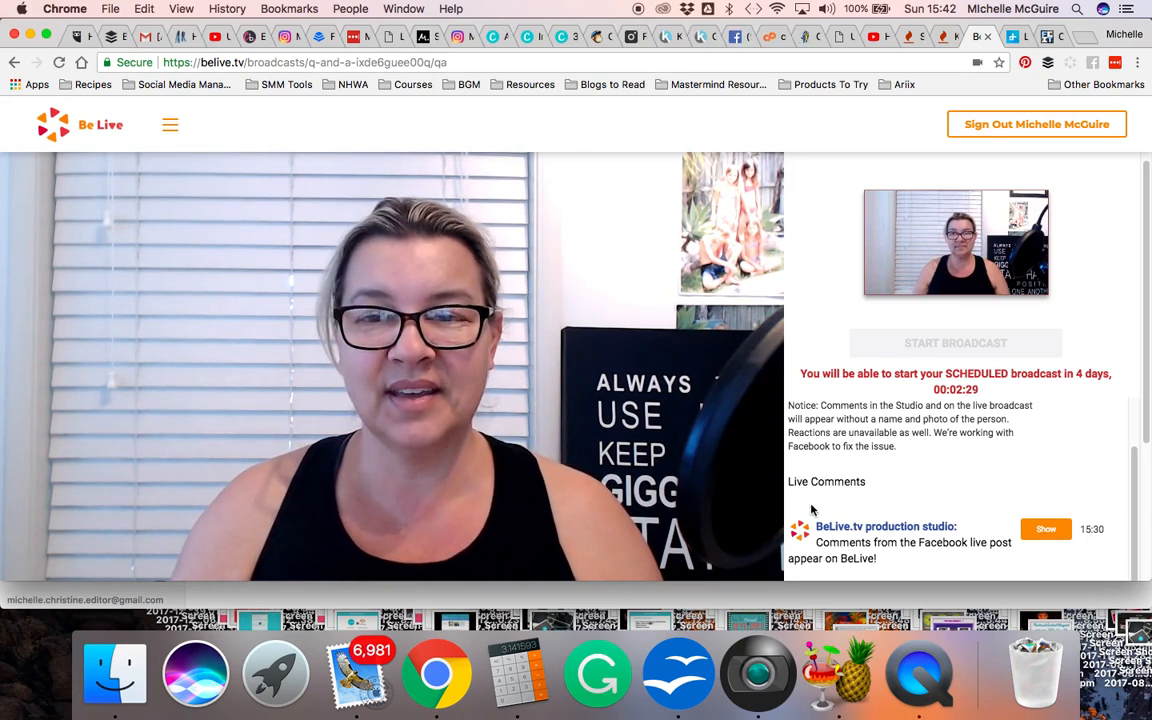
pyautogui.click(918, 672)
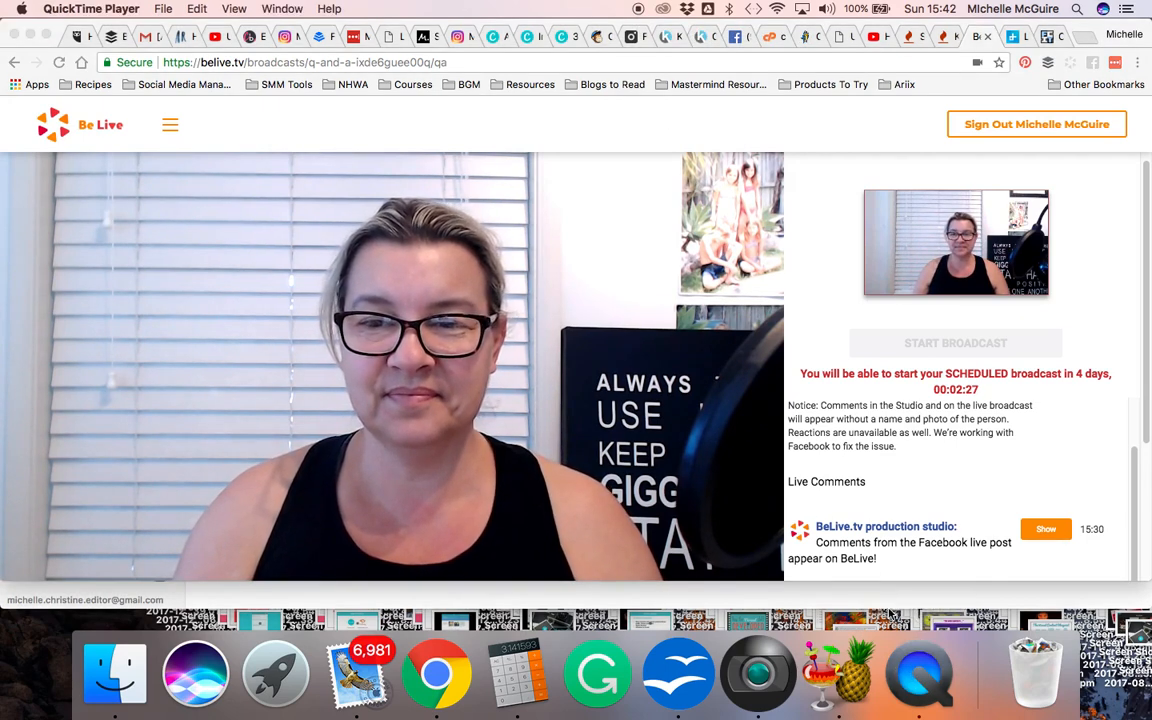